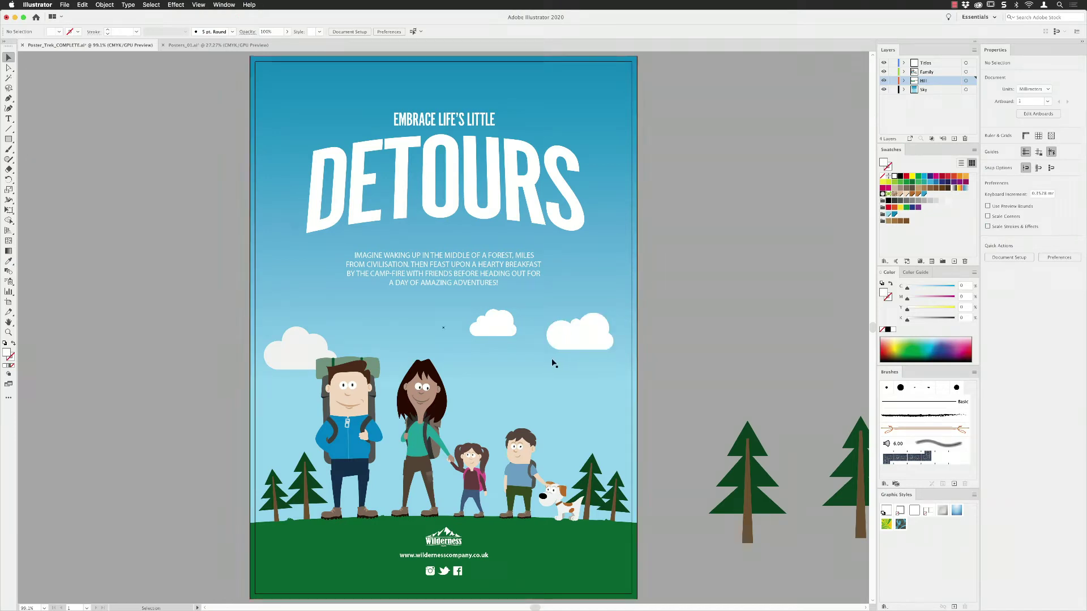
Step: Select the woman character group and drag it right onto the pasteboard beside the pine trees
{"action": "left_click", "coordinate": [420, 397]}
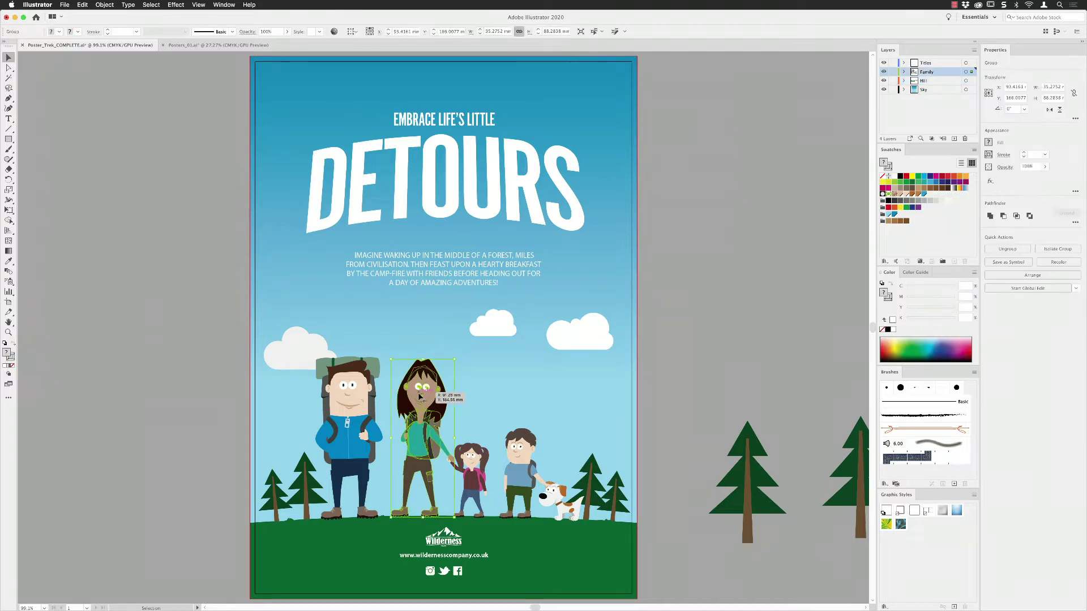
{"action": "left_click_drag", "start_coordinate": [421, 398], "coordinate": [509, 402]}
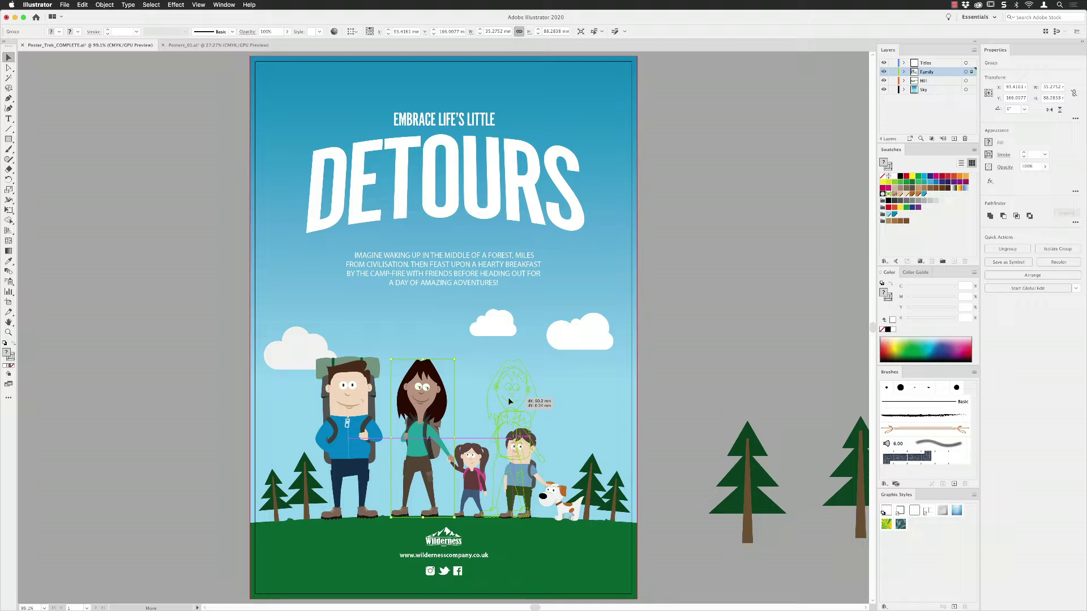
{"action": "left_click_drag", "start_coordinate": [510, 402], "coordinate": [702, 420]}
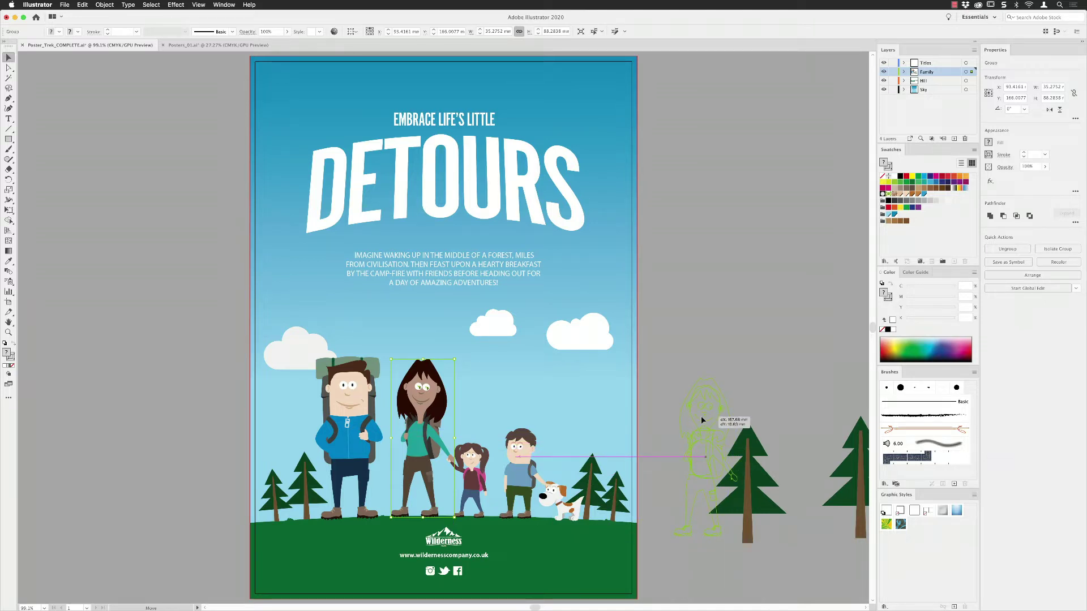
{"action": "left_click_drag", "start_coordinate": [701, 417], "coordinate": [701, 417]}
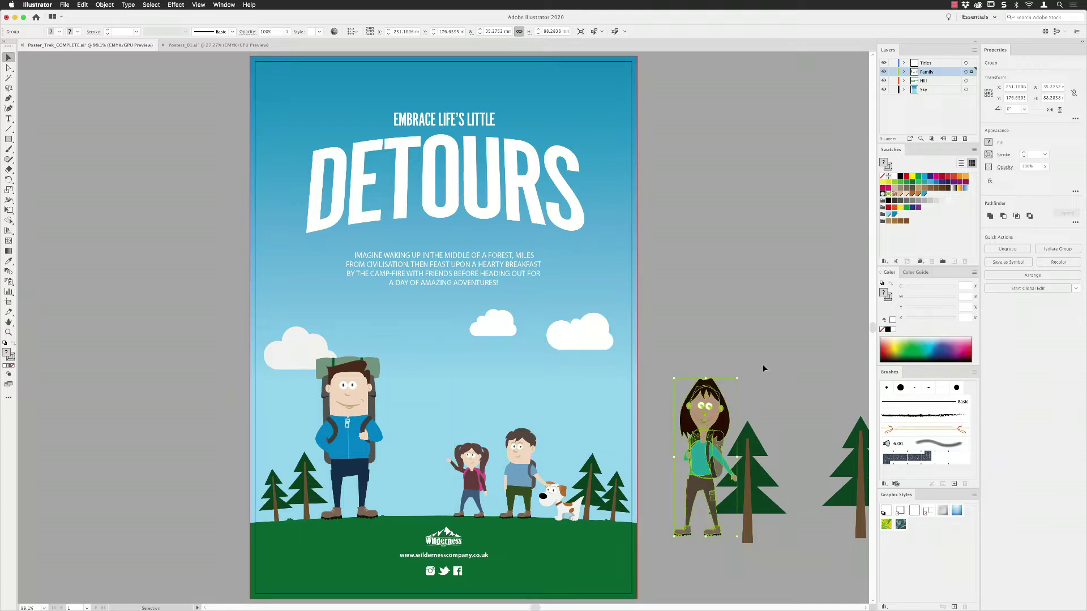
Step: Enable Real-Time Drawing and Editing under Preferences > Performance and confirm with OK
{"action": "left_click", "coordinate": [35, 5]}
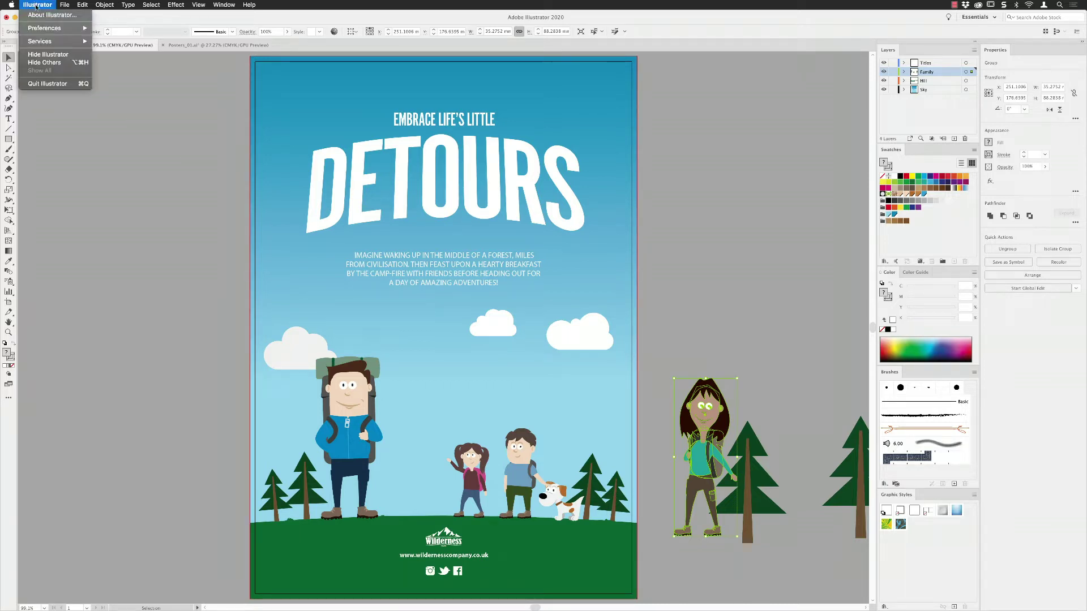
{"action": "mouse_move", "coordinate": [51, 28]}
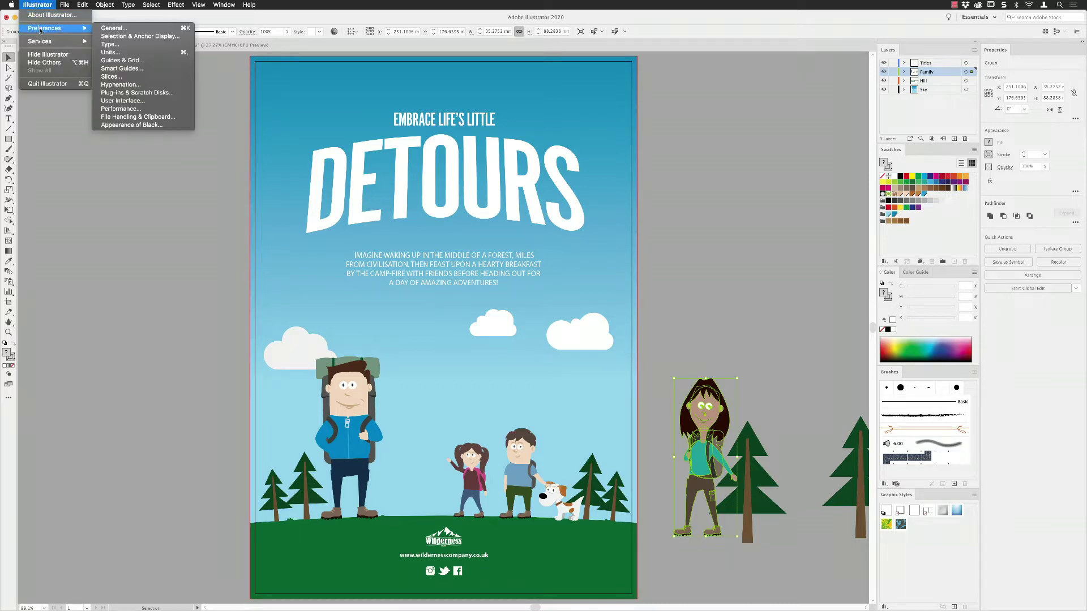
{"action": "left_click", "coordinate": [140, 112]}
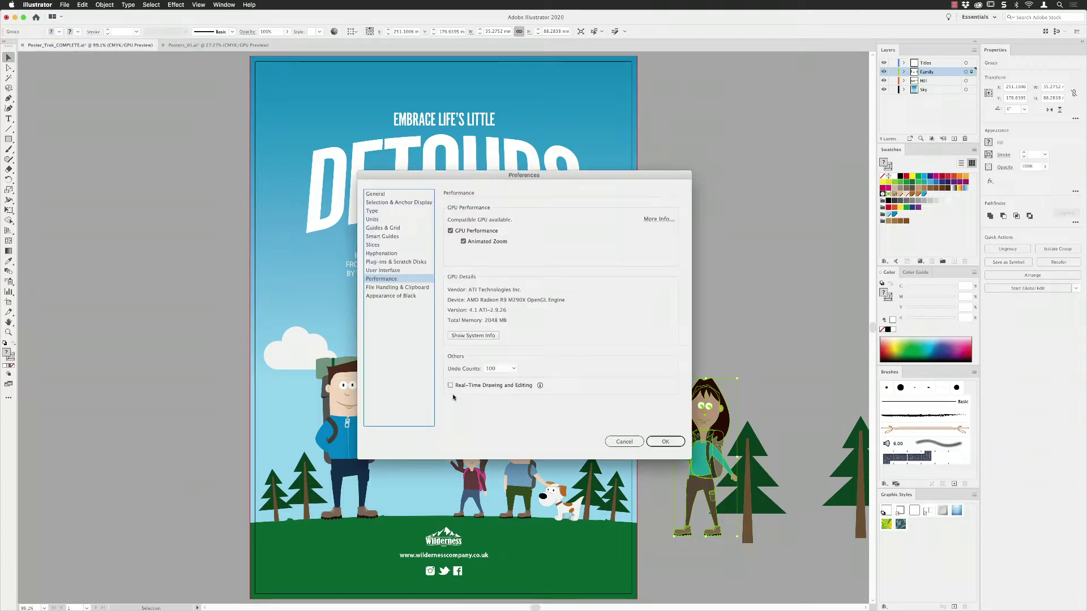
{"action": "left_click", "coordinate": [451, 387]}
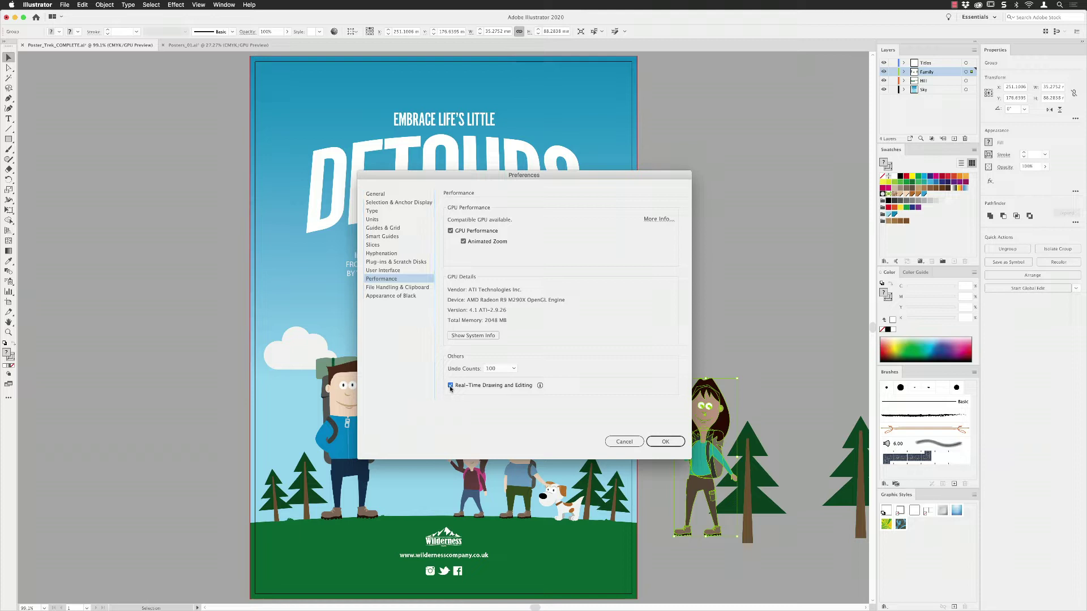
{"action": "left_click", "coordinate": [667, 442]}
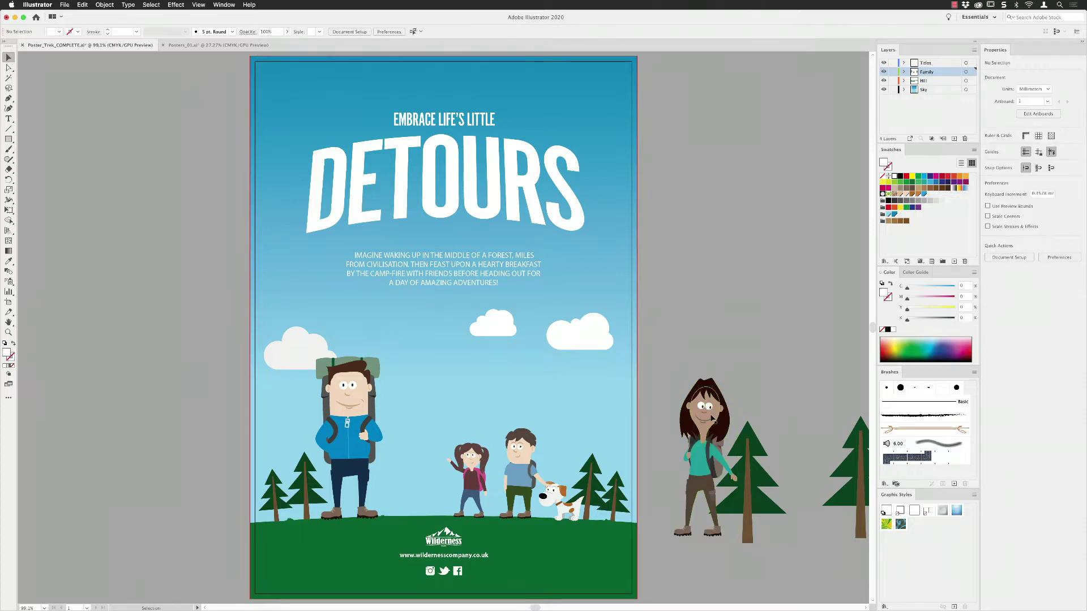
Step: Drag the mother figure from the pasteboard back between the father and daughter
{"action": "left_click_drag", "start_coordinate": [709, 414], "coordinate": [437, 393]}
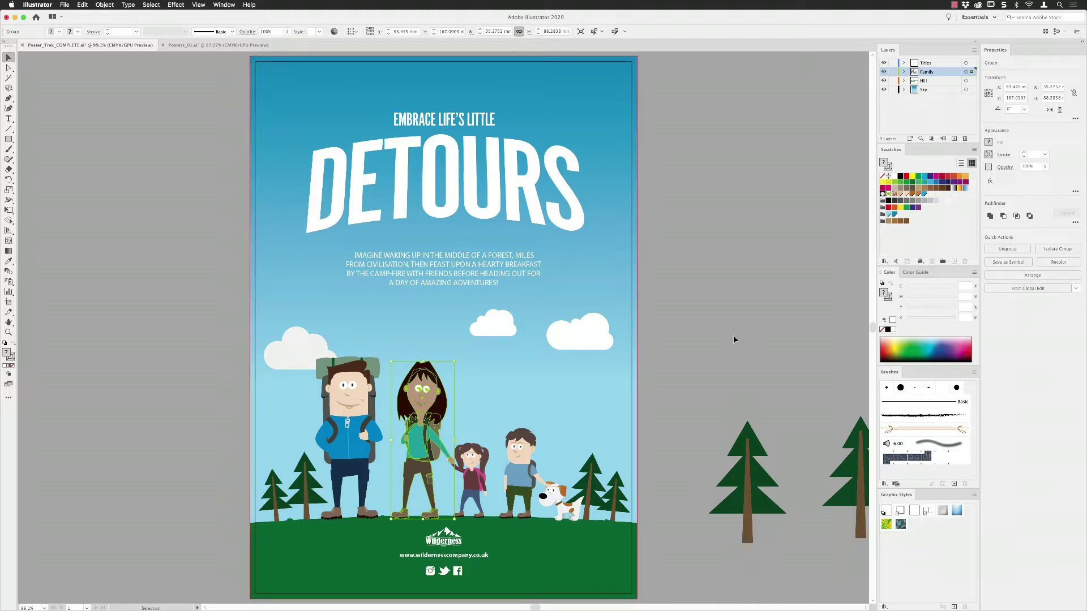
{"action": "key", "text": "a"}
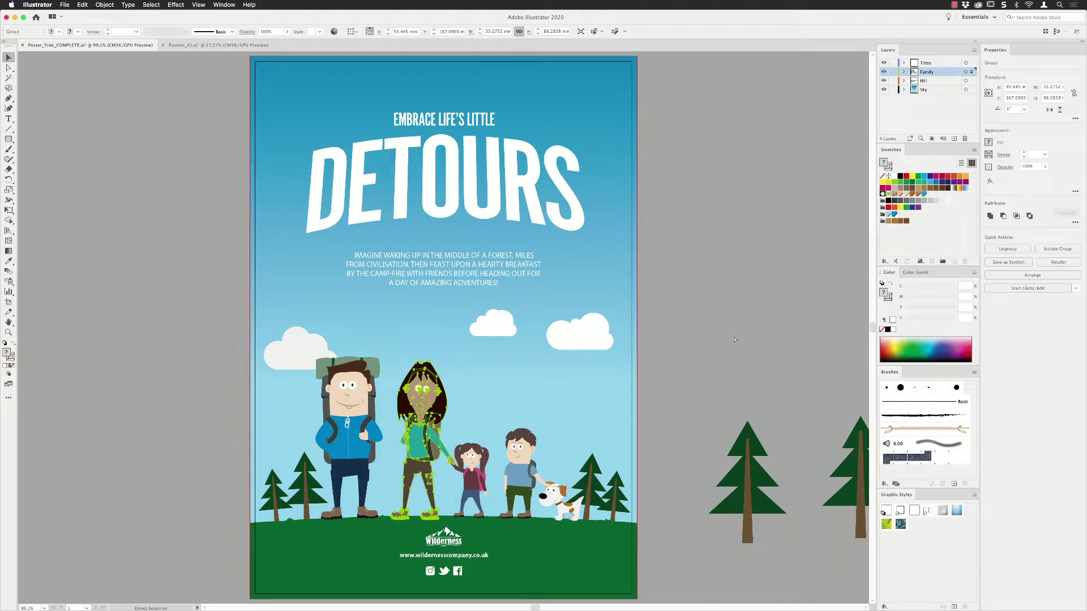
{"action": "key", "text": "super+k"}
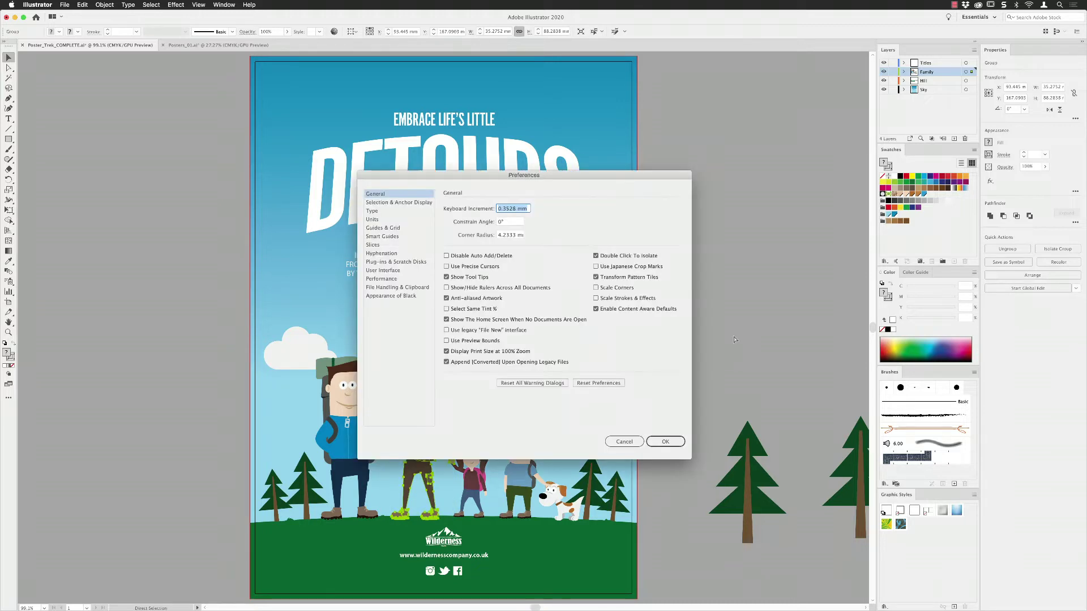
{"action": "left_click", "coordinate": [388, 278]}
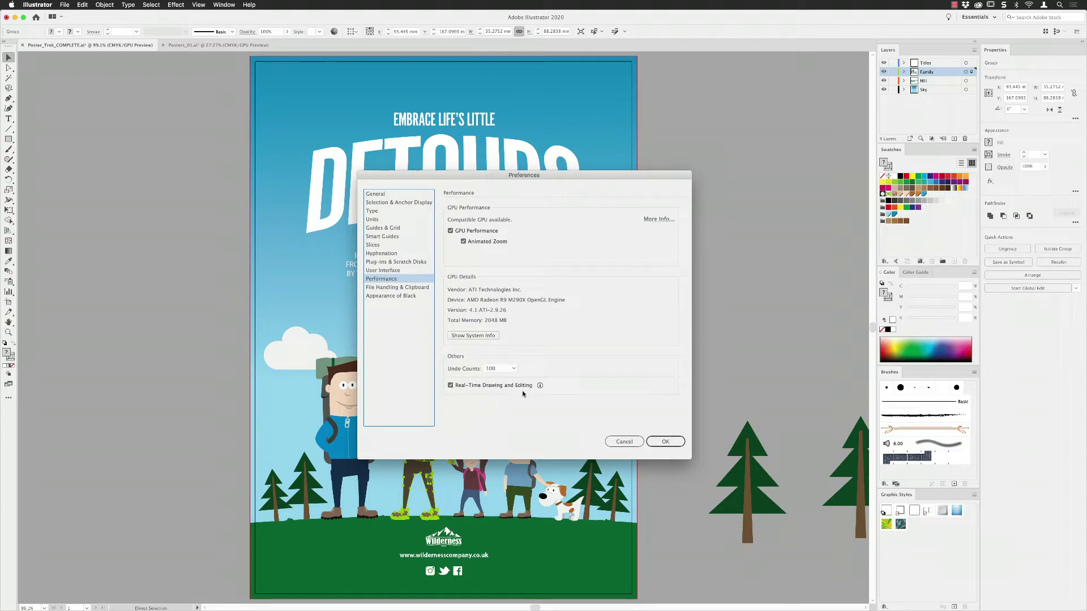
{"action": "left_click", "coordinate": [665, 441]}
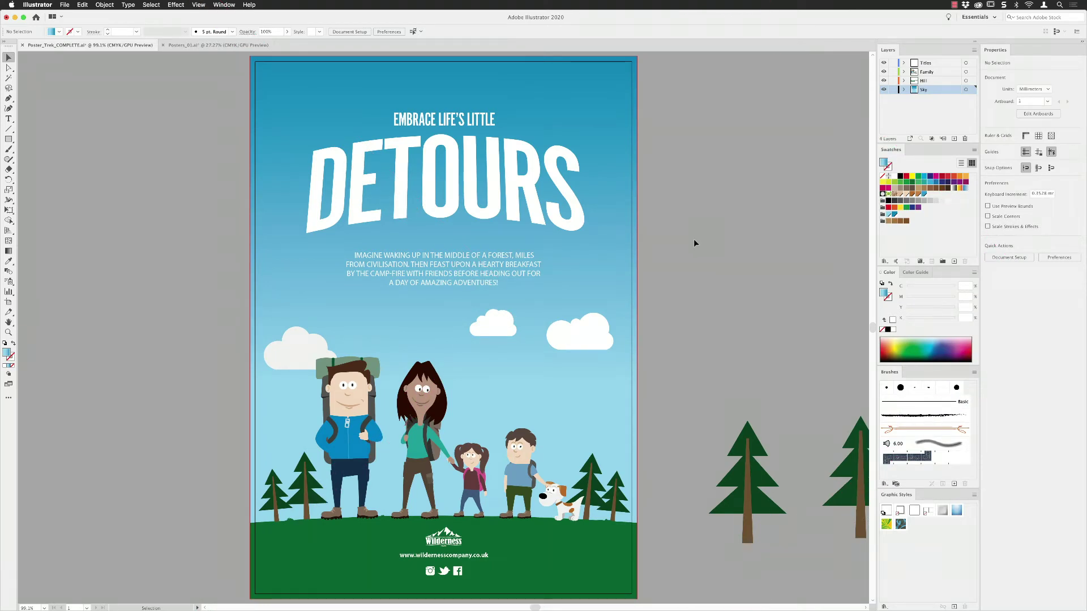
Step: Select the taller pine left of the man, zoom in, and choose the Free Transform tool
{"action": "left_click", "coordinate": [305, 491]}
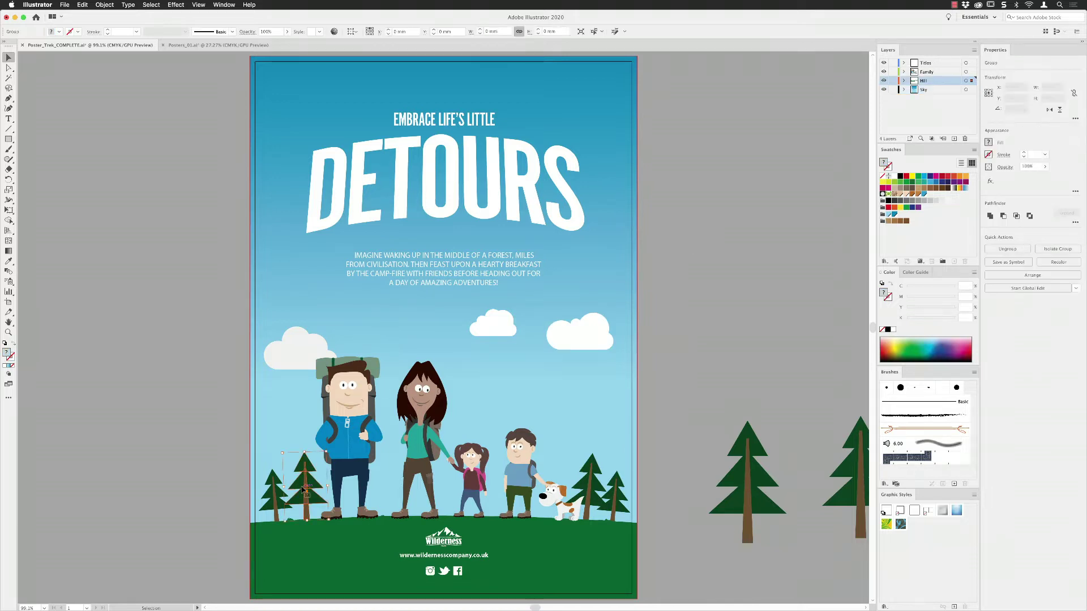
{"action": "scroll", "coordinate": [304, 492], "scroll_direction": "up", "scroll_amount": 10}
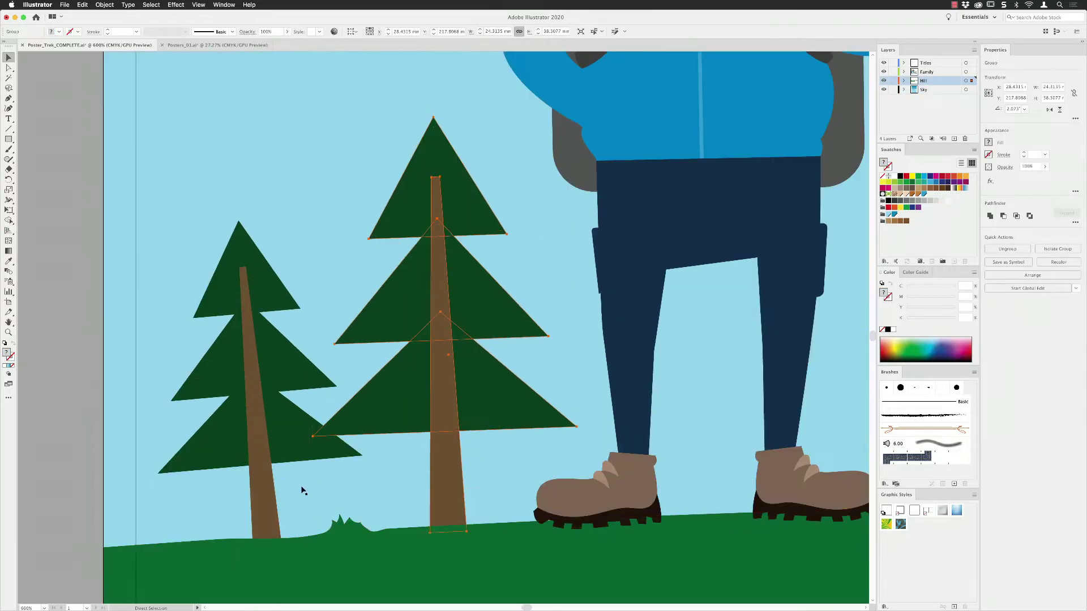
{"action": "left_click", "coordinate": [8, 210]}
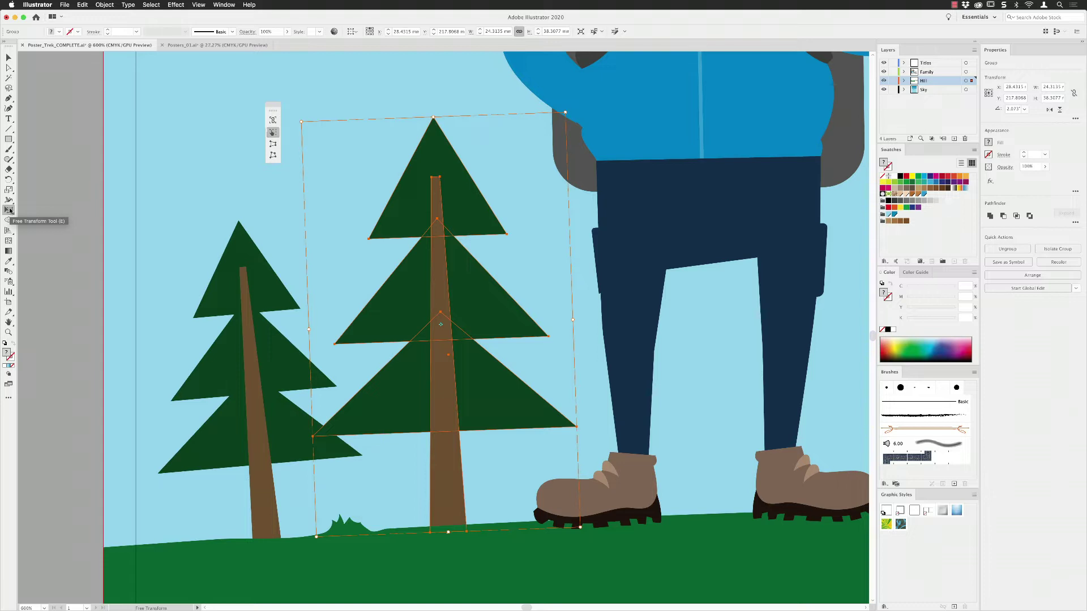
{"action": "left_click", "coordinate": [9, 210]}
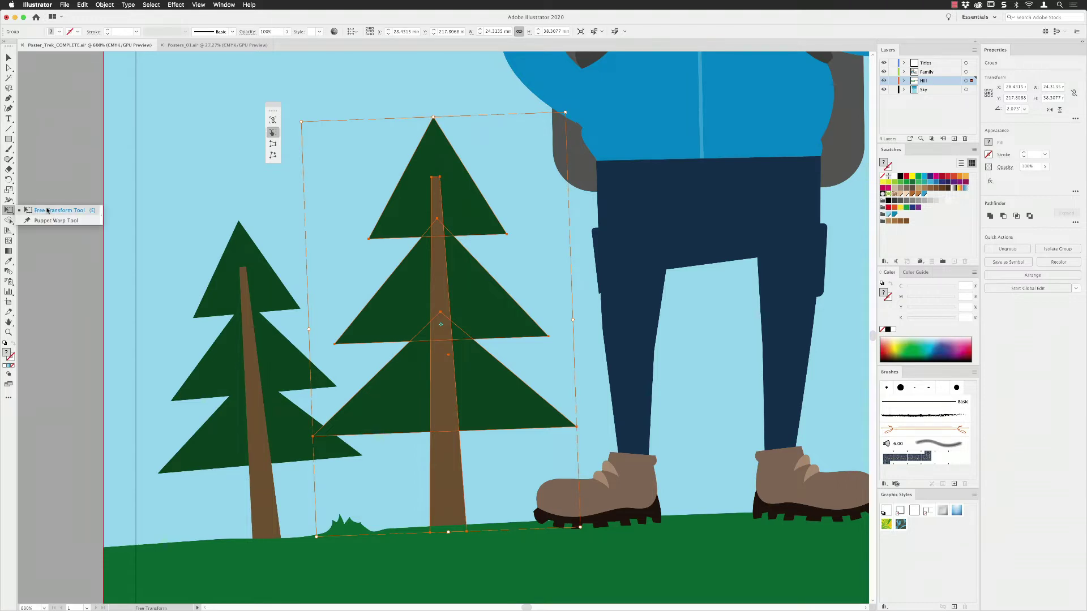
{"action": "left_click", "coordinate": [47, 211]}
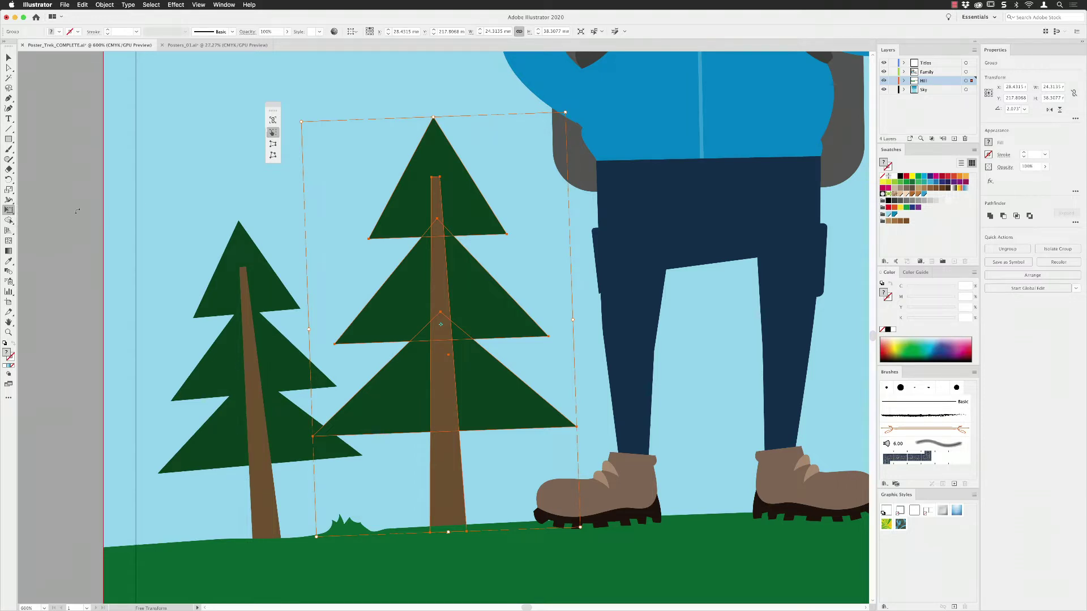
Step: Drag the pine's top corners with Free Distort, then return to Selection and deselect to check
{"action": "left_click", "coordinate": [273, 156]}
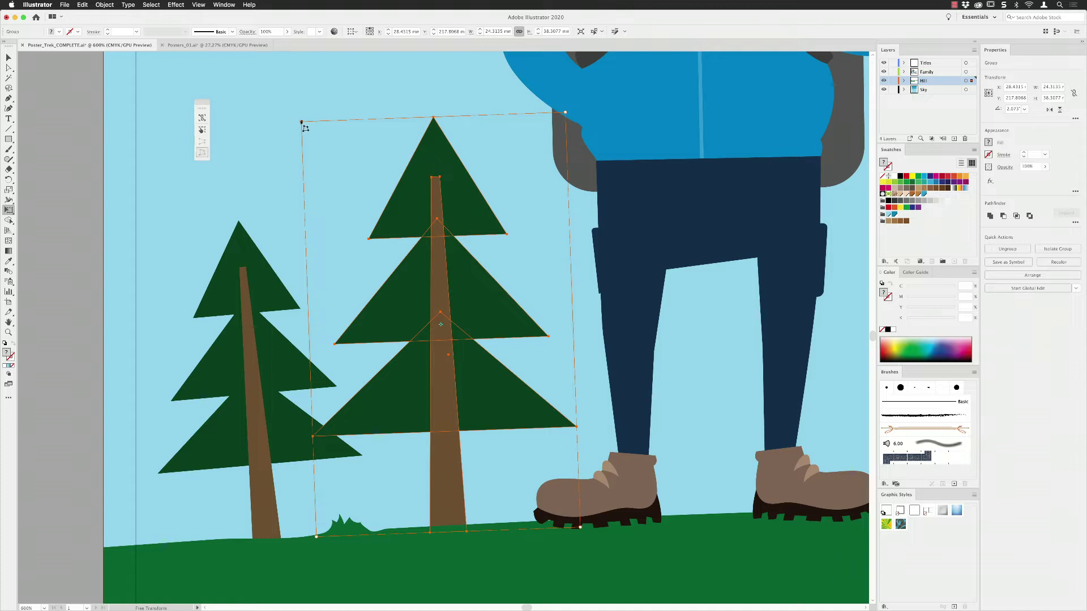
{"action": "left_click_drag", "start_coordinate": [301, 122], "coordinate": [248, 88]}
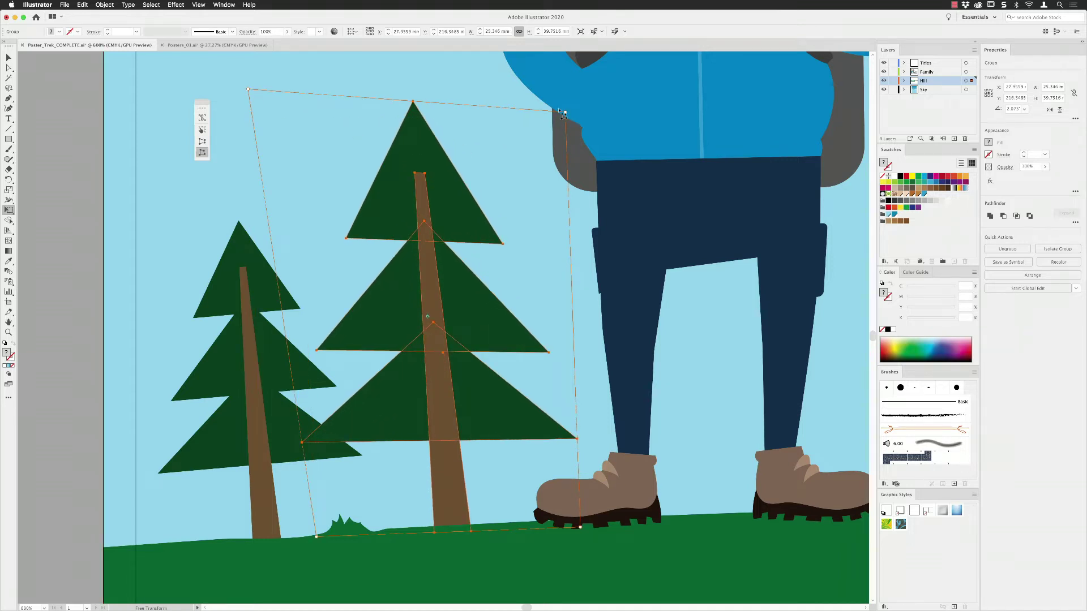
{"action": "left_click_drag", "start_coordinate": [566, 113], "coordinate": [581, 94]}
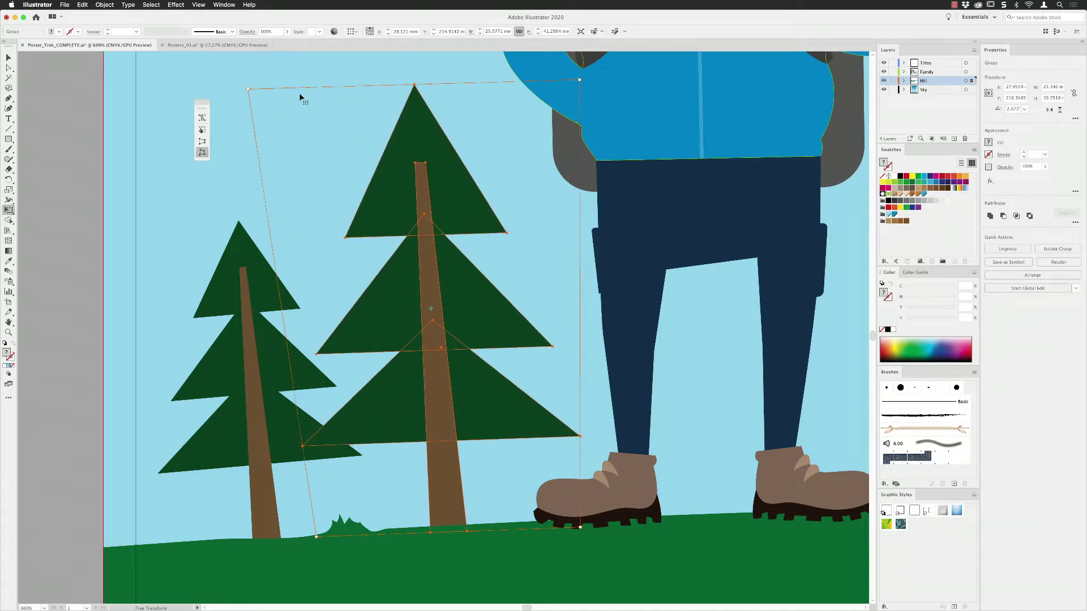
{"action": "left_click_drag", "start_coordinate": [250, 90], "coordinate": [277, 160]}
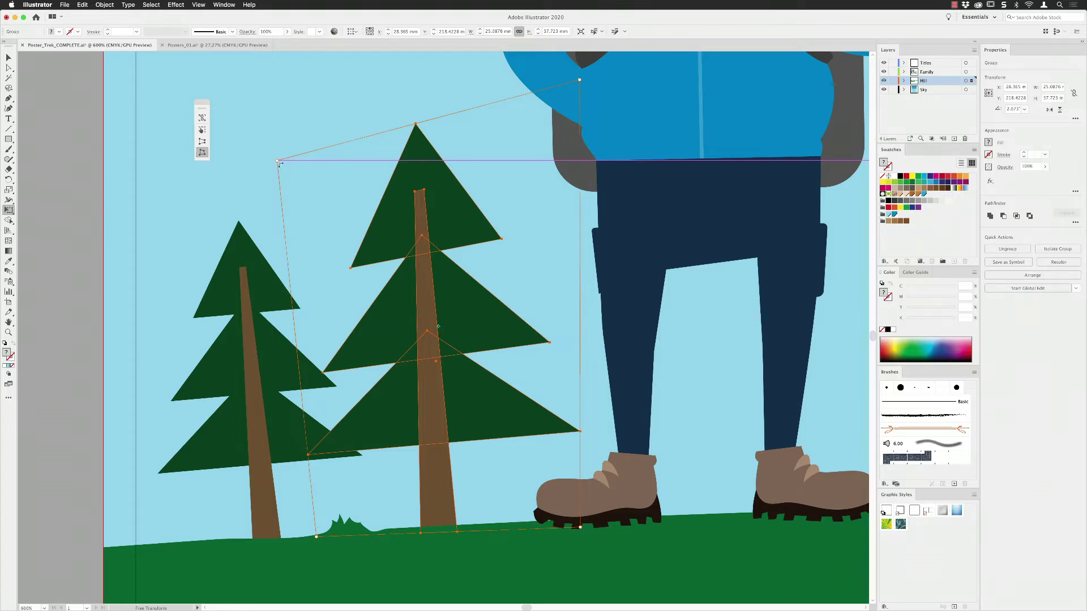
{"action": "left_click", "coordinate": [8, 58]}
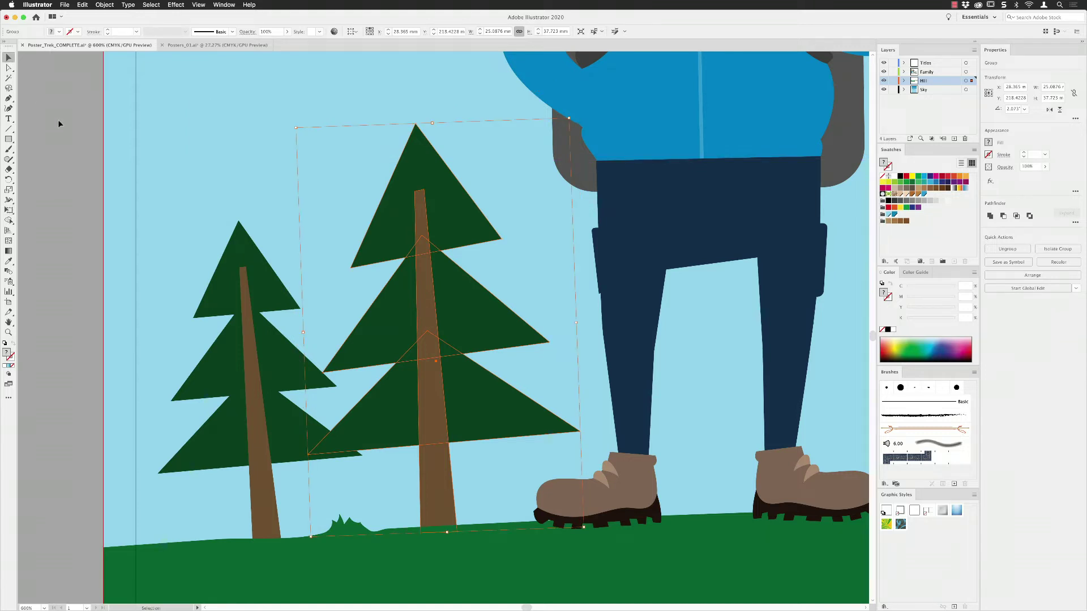
{"action": "left_click", "coordinate": [59, 124]}
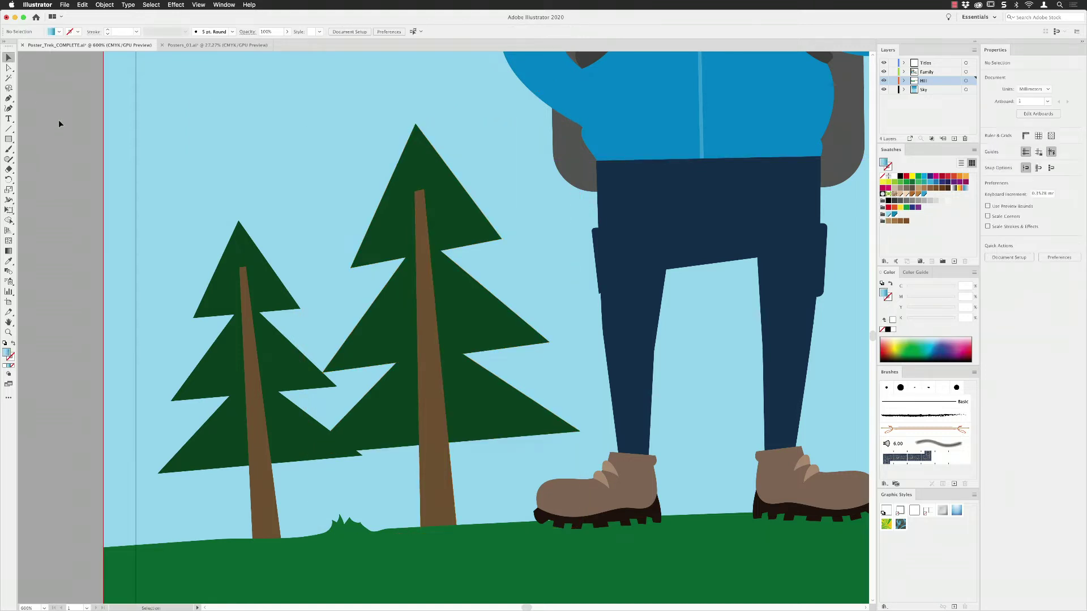
Step: Reselect the pine and Free Distort its top corners down and left so it leans left
{"action": "left_click", "coordinate": [423, 191]}
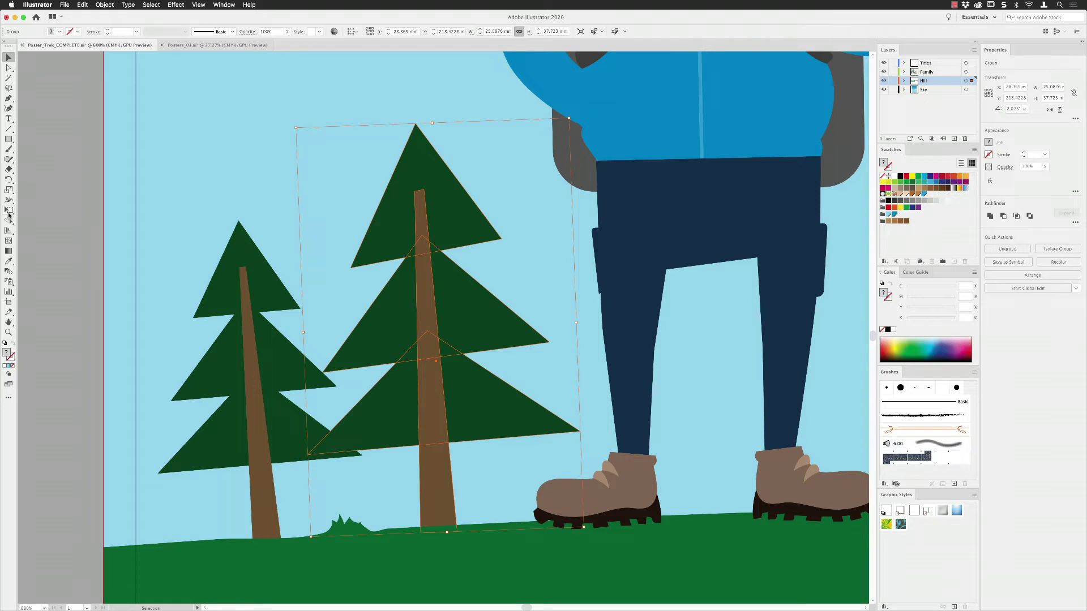
{"action": "left_click", "coordinate": [9, 213]}
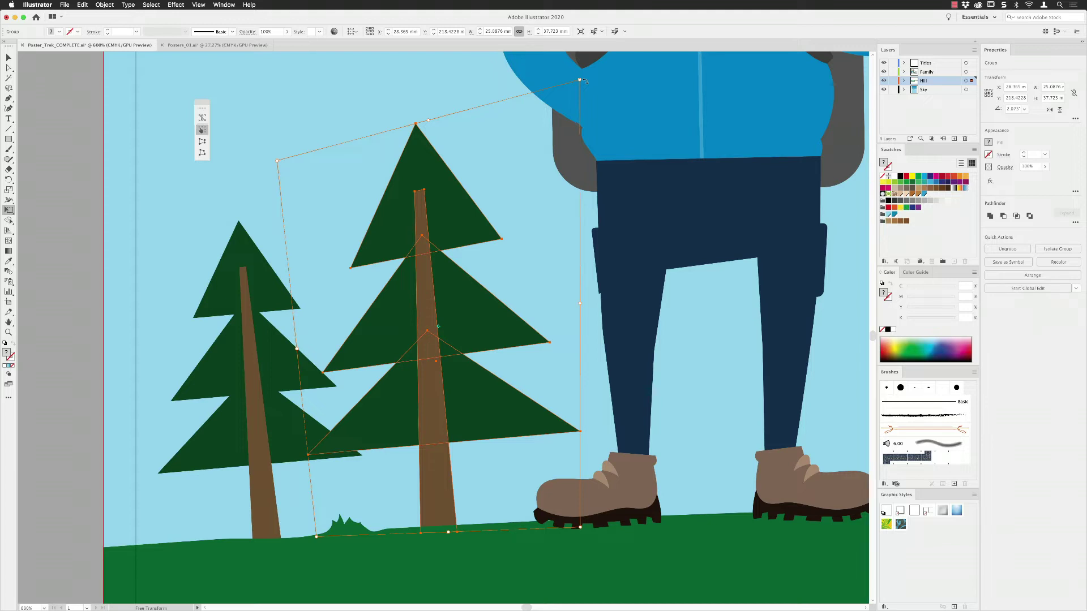
{"action": "left_click", "coordinate": [202, 152]}
{"action": "left_click_drag", "start_coordinate": [585, 89], "coordinate": [570, 152]}
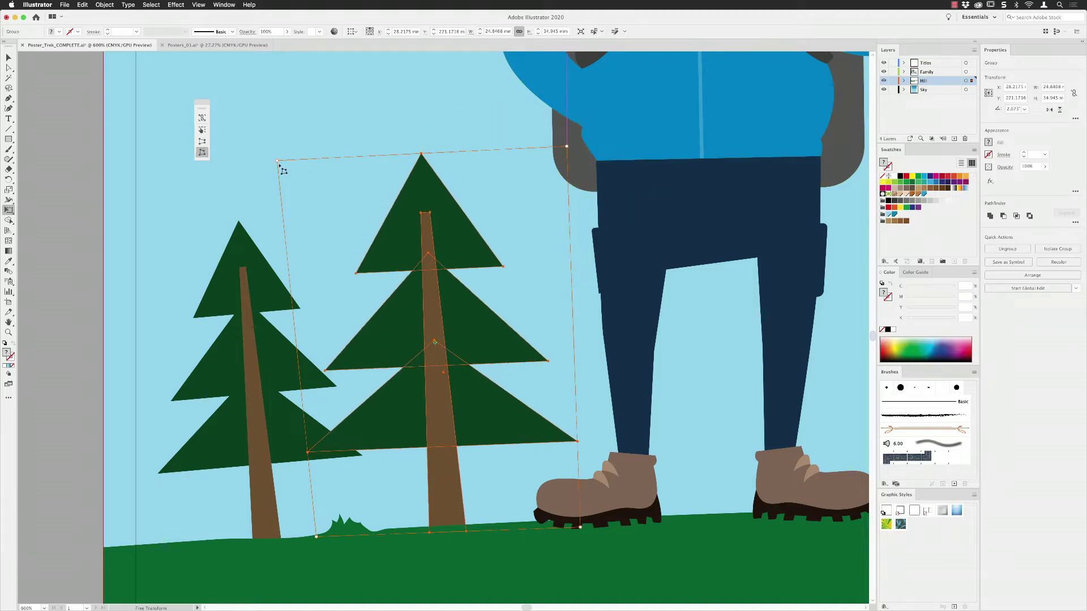
{"action": "left_click_drag", "start_coordinate": [278, 164], "coordinate": [284, 179]}
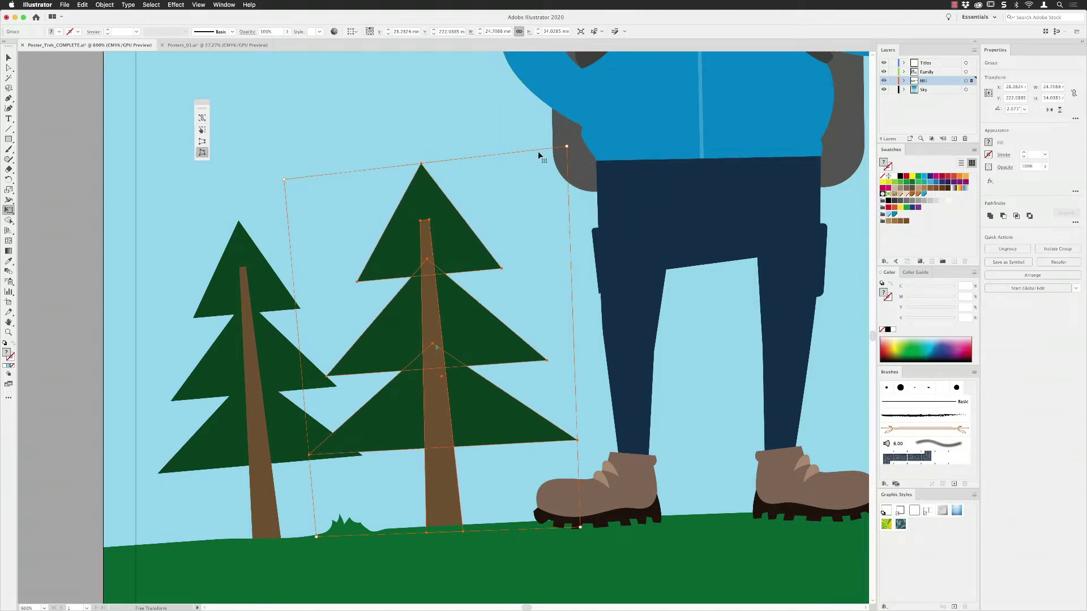
{"action": "left_click_drag", "start_coordinate": [568, 149], "coordinate": [545, 129]}
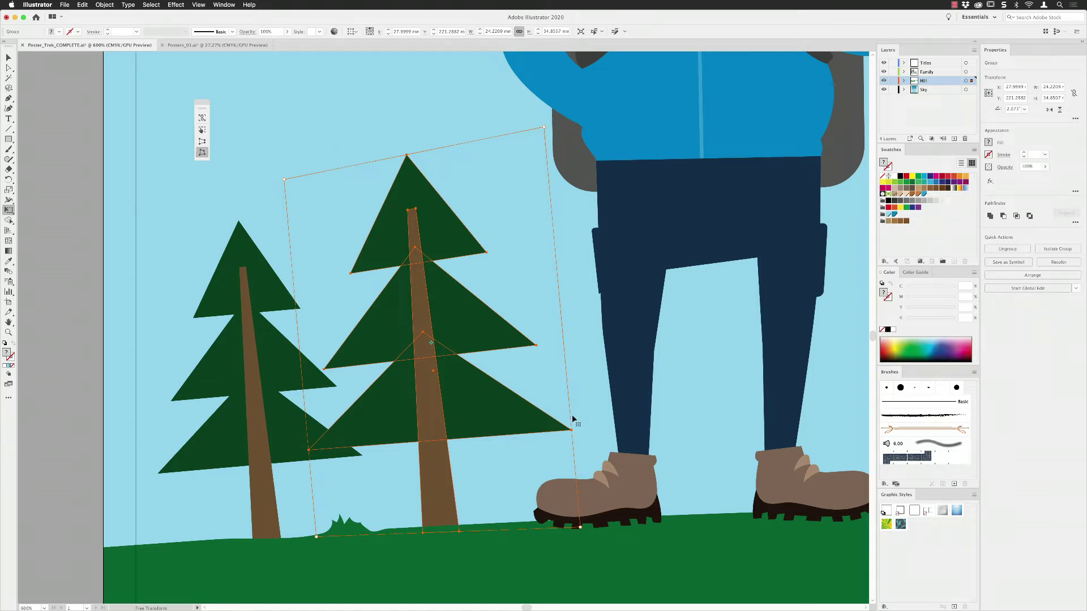
Step: Return to the Selection tool to finish distorting the pine tree
{"action": "left_click", "coordinate": [10, 57]}
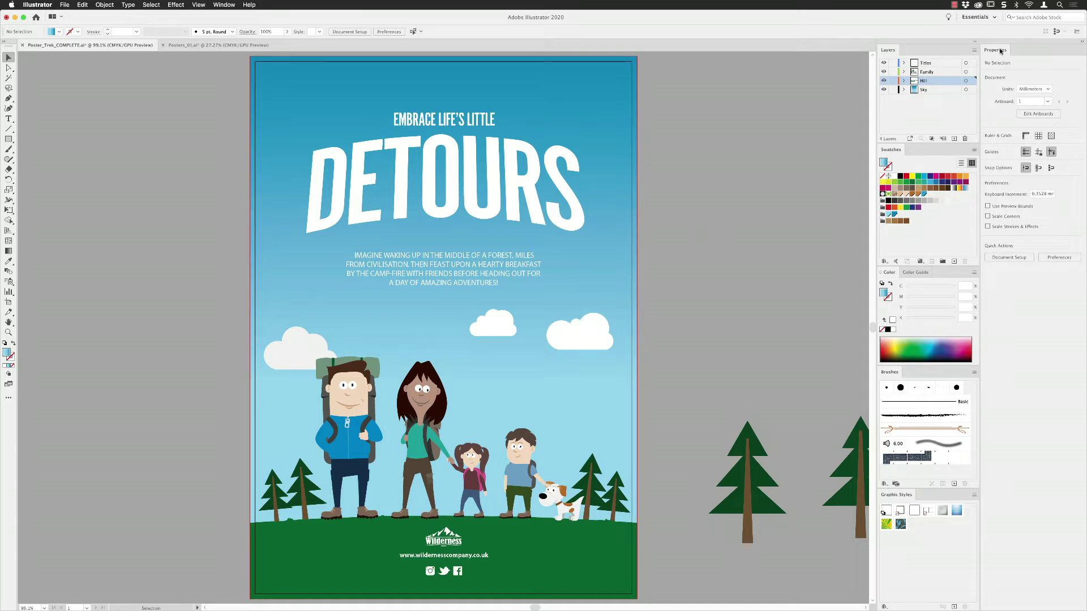
Step: Float the Properties panel over the canvas and switch to the Artboard tool
{"action": "left_click_drag", "start_coordinate": [999, 50], "coordinate": [700, 87]}
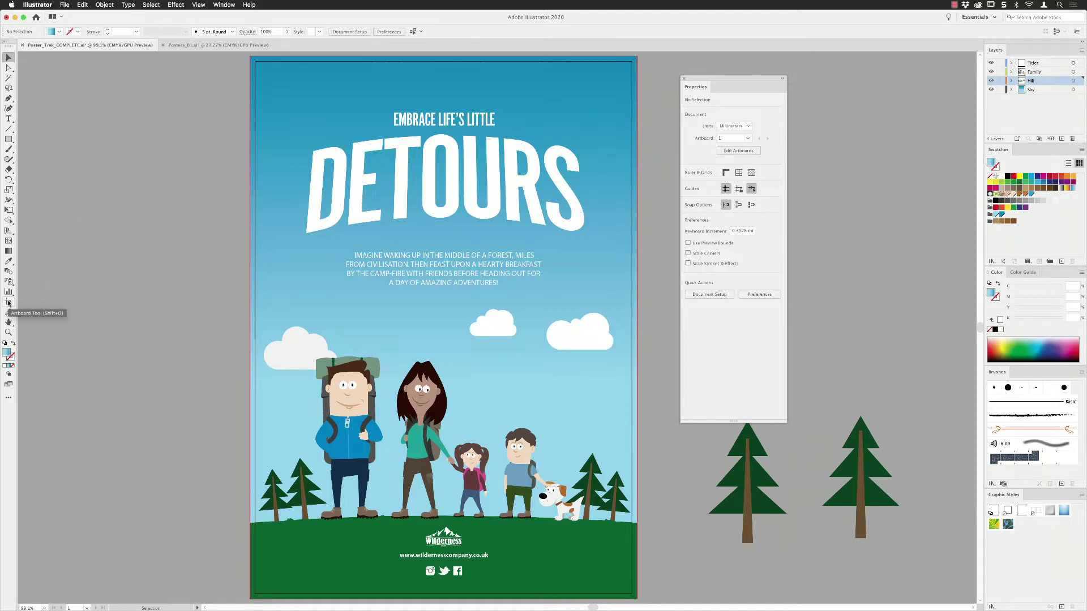
{"action": "left_click", "coordinate": [8, 304]}
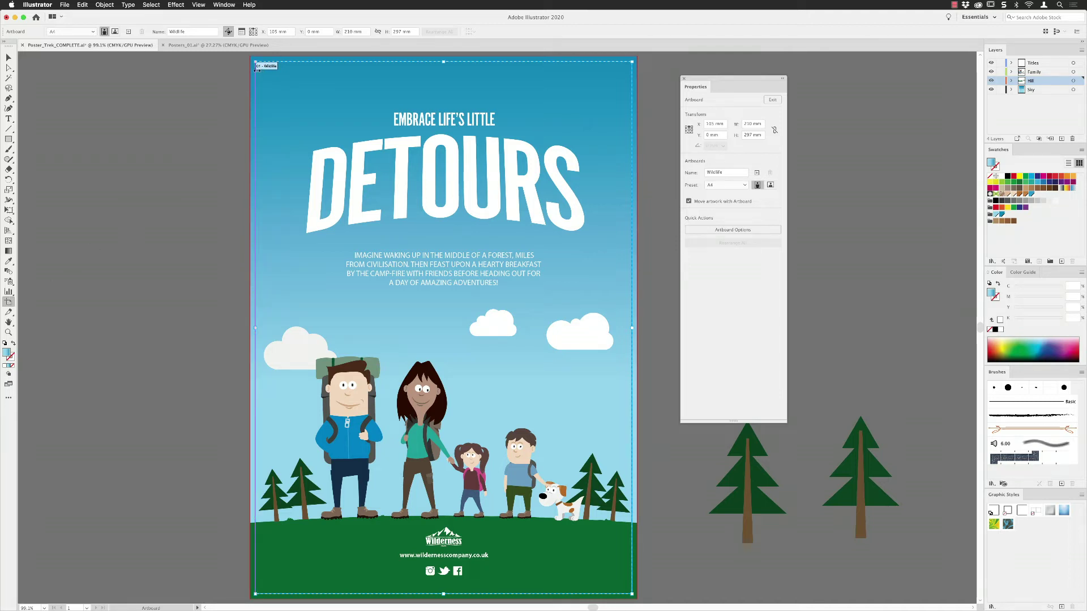
Step: Drag slightly on the DETOURS poster artboard with the Artboard tool
{"action": "left_click_drag", "start_coordinate": [258, 68], "coordinate": [272, 69]}
Step: Copy the DETOURS artboard, paste it into Posters_01.ai, and place it beside 10 - Tube
{"action": "left_click", "coordinate": [83, 4]}
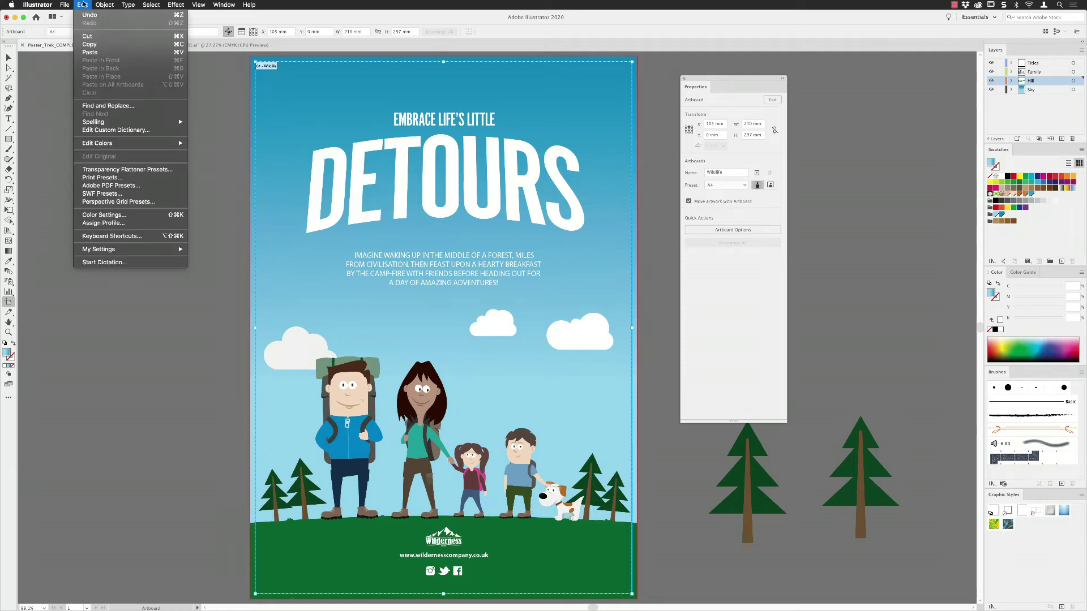
{"action": "left_click", "coordinate": [91, 42]}
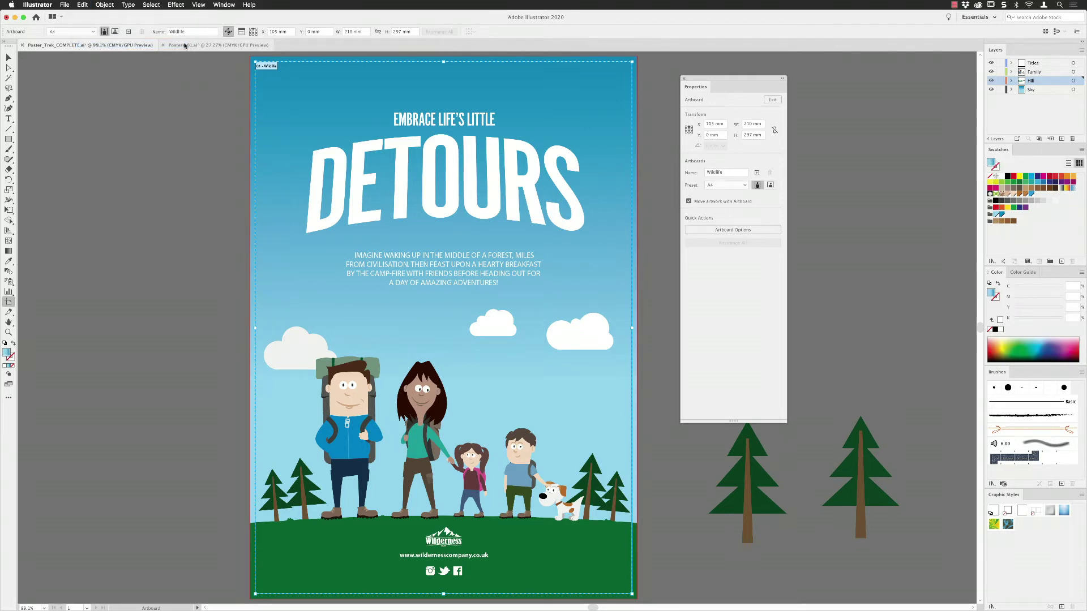
{"action": "left_click", "coordinate": [185, 45]}
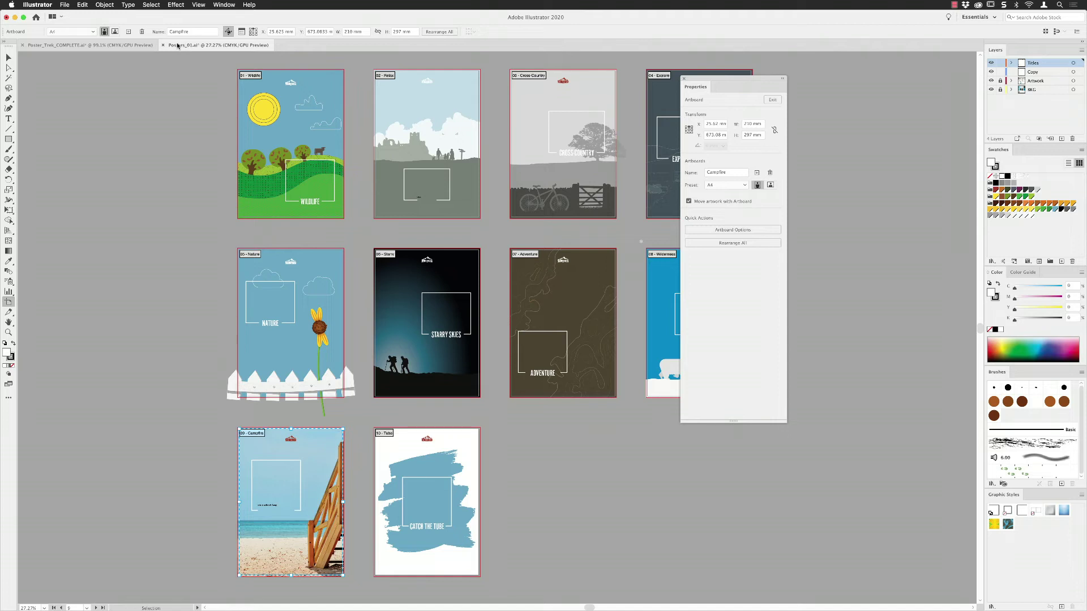
{"action": "left_click", "coordinate": [82, 5]}
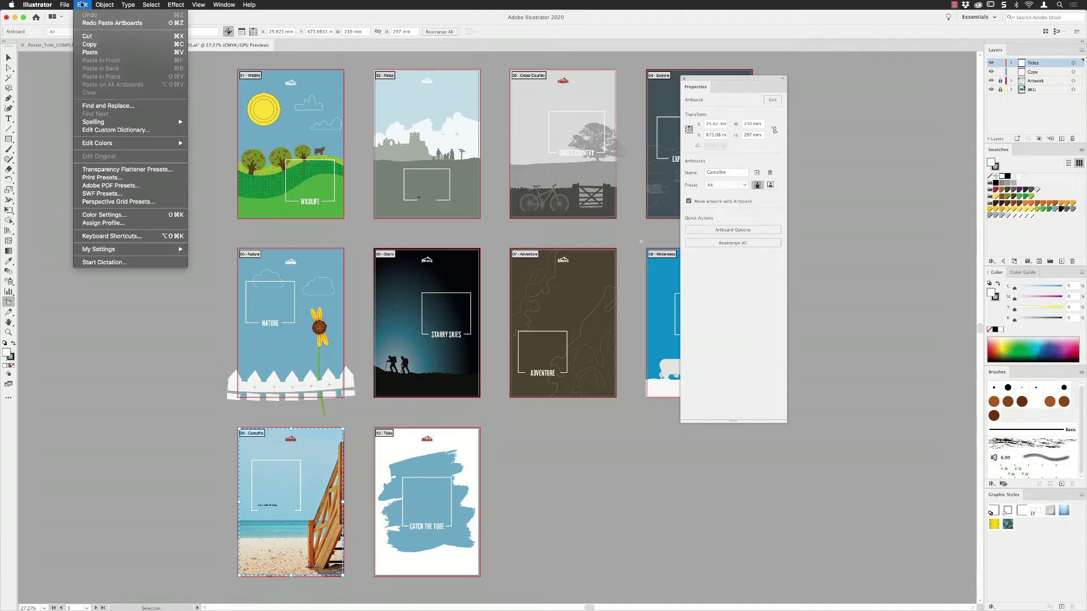
{"action": "left_click", "coordinate": [91, 52]}
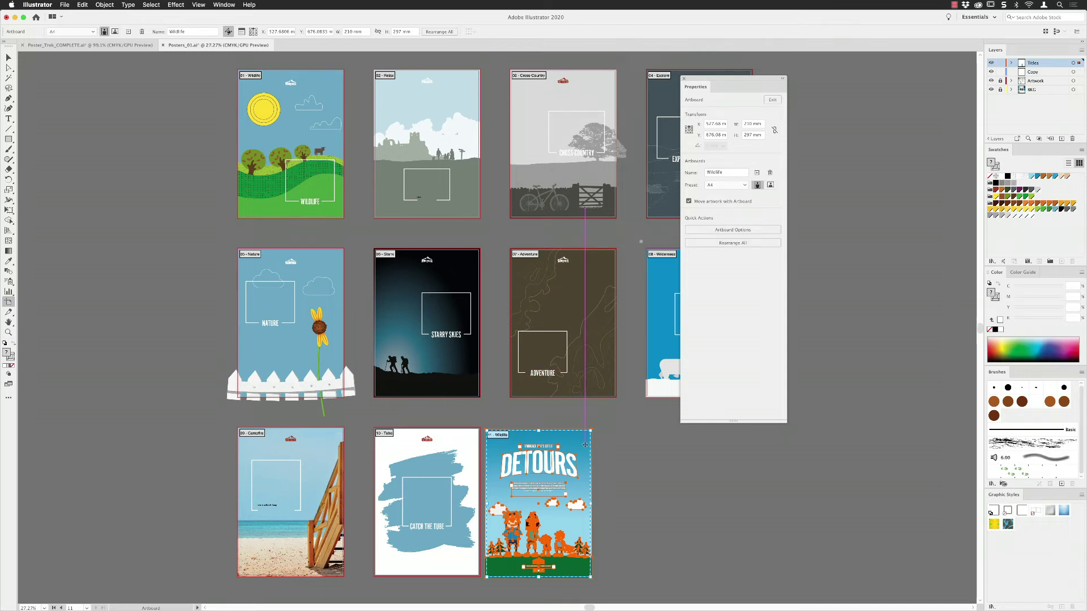
{"action": "left_click_drag", "start_coordinate": [575, 441], "coordinate": [600, 441]}
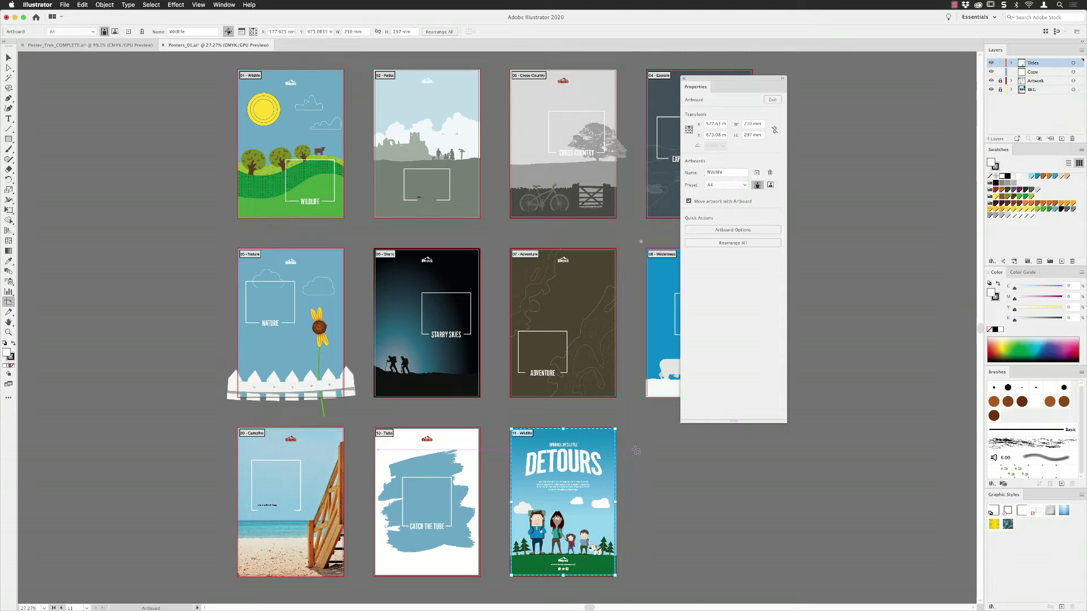
Step: Select the Wildlife, Relax, Cross Country and Explore poster artboards and copy them
{"action": "left_click_drag", "start_coordinate": [695, 88], "coordinate": [831, 131]}
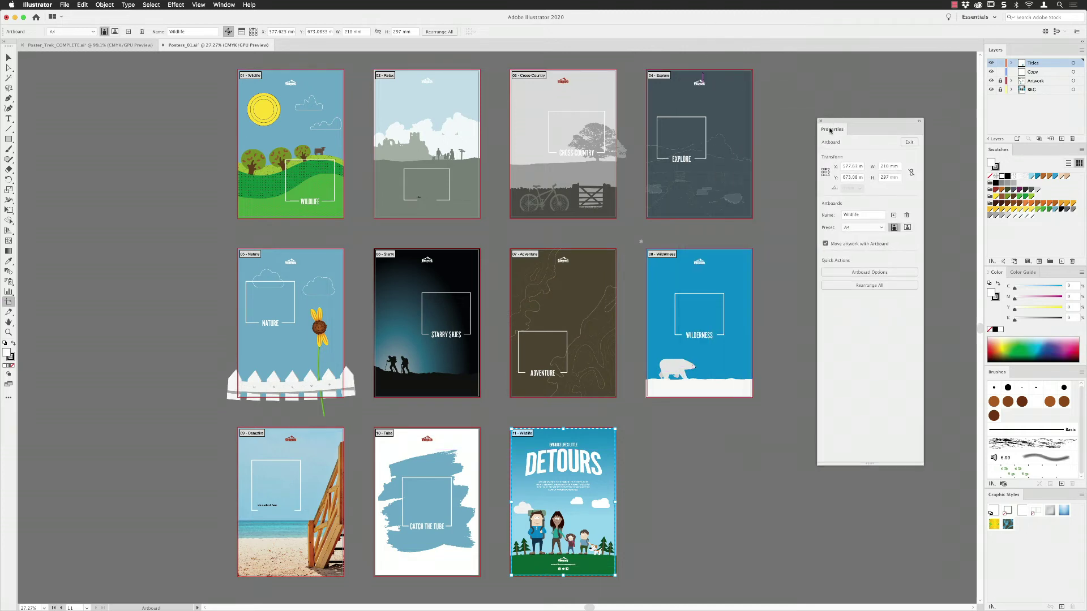
{"action": "left_click", "coordinate": [316, 80]}
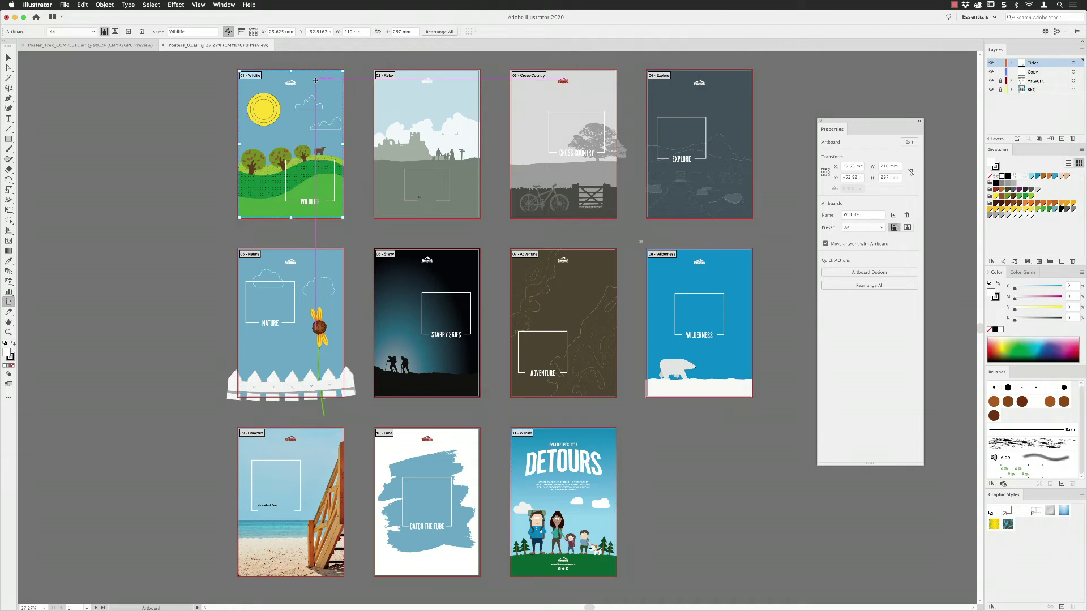
{"action": "left_click", "coordinate": [427, 94], "text": "shift"}
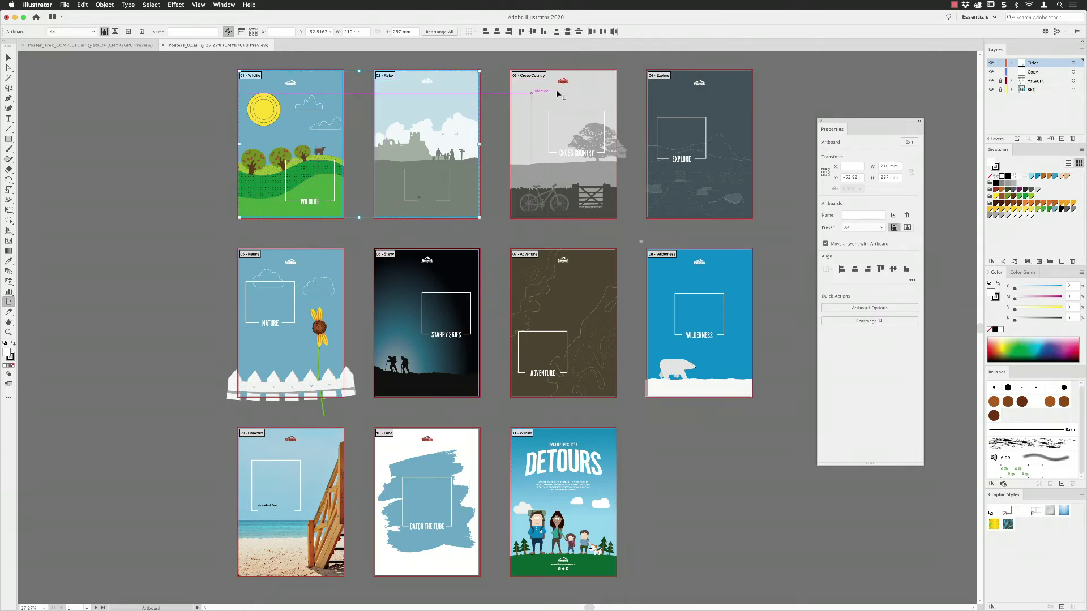
{"action": "left_click", "coordinate": [575, 90], "text": "shift"}
{"action": "left_click", "coordinate": [705, 94], "text": "shift"}
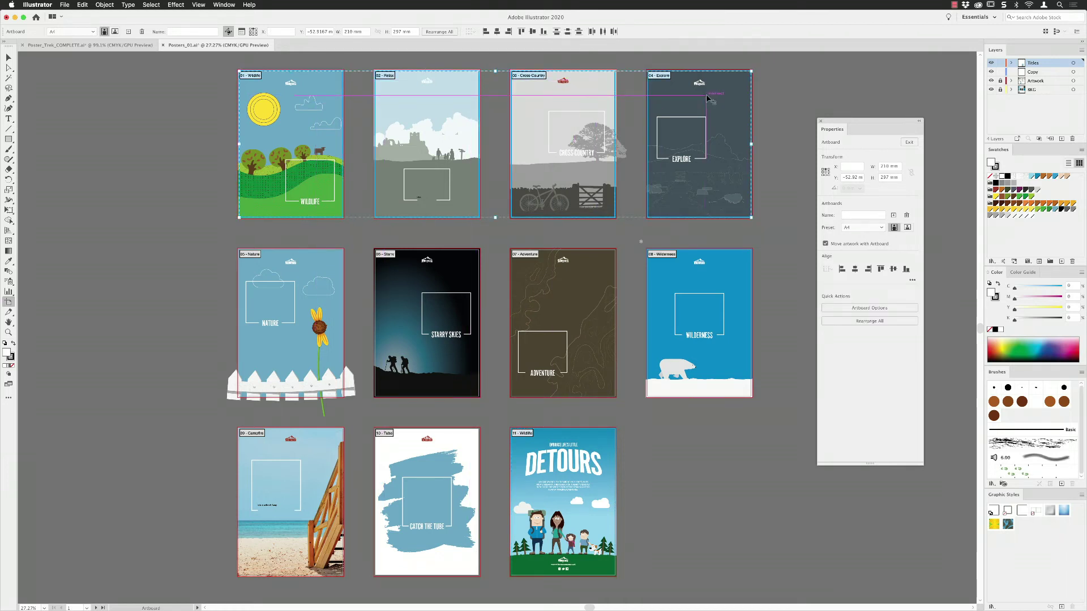
{"action": "left_click", "coordinate": [82, 5]}
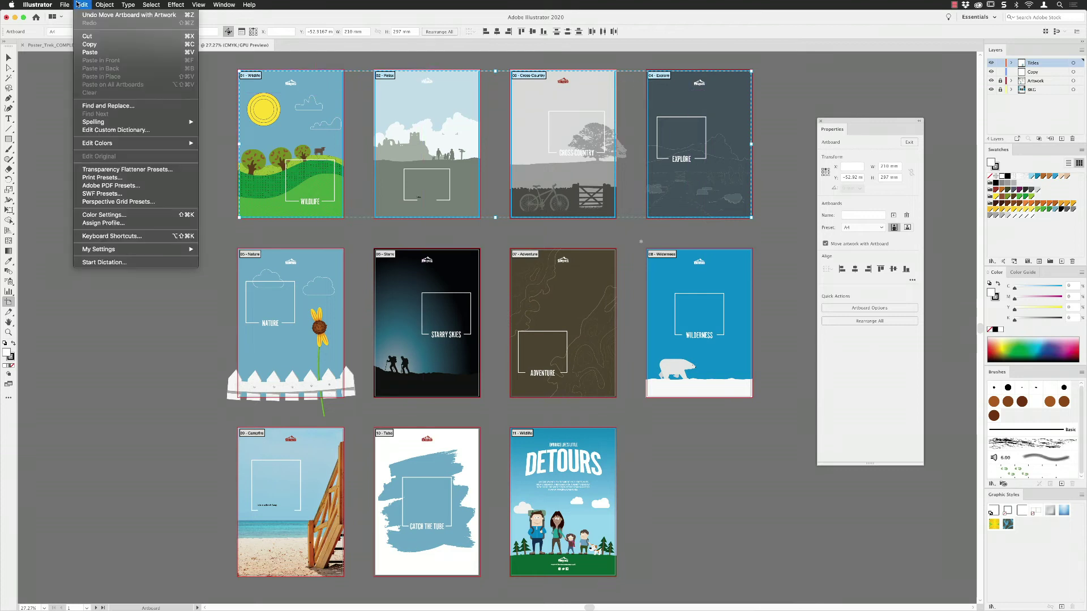
{"action": "left_click", "coordinate": [90, 44]}
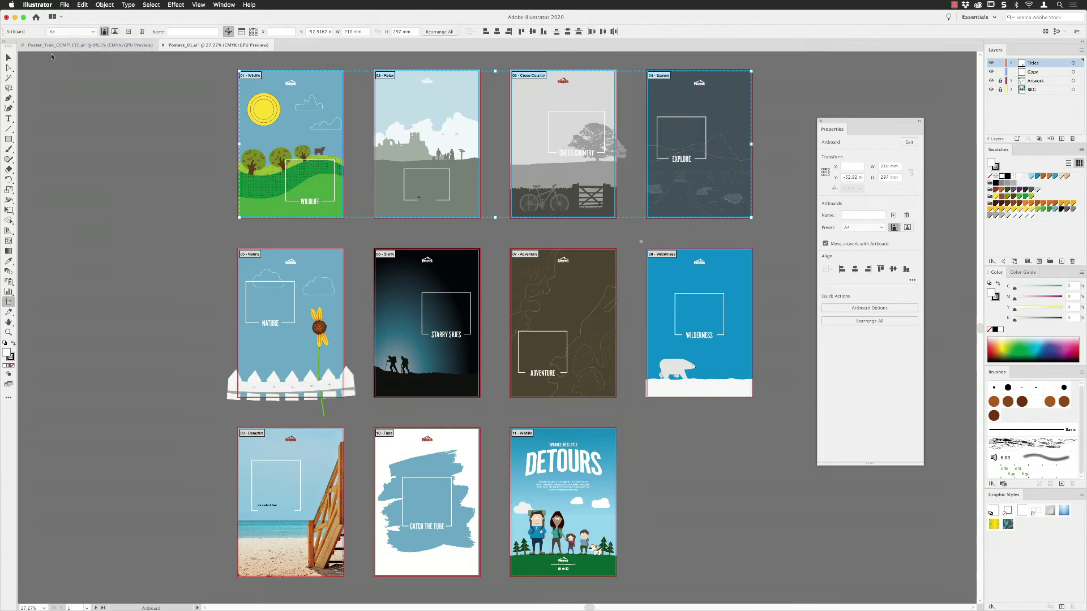
Step: Paste the four artboards beside the DETOURS poster in Poster_Trek_COMPLETE.ai, showing all five in view
{"action": "left_click", "coordinate": [62, 46]}
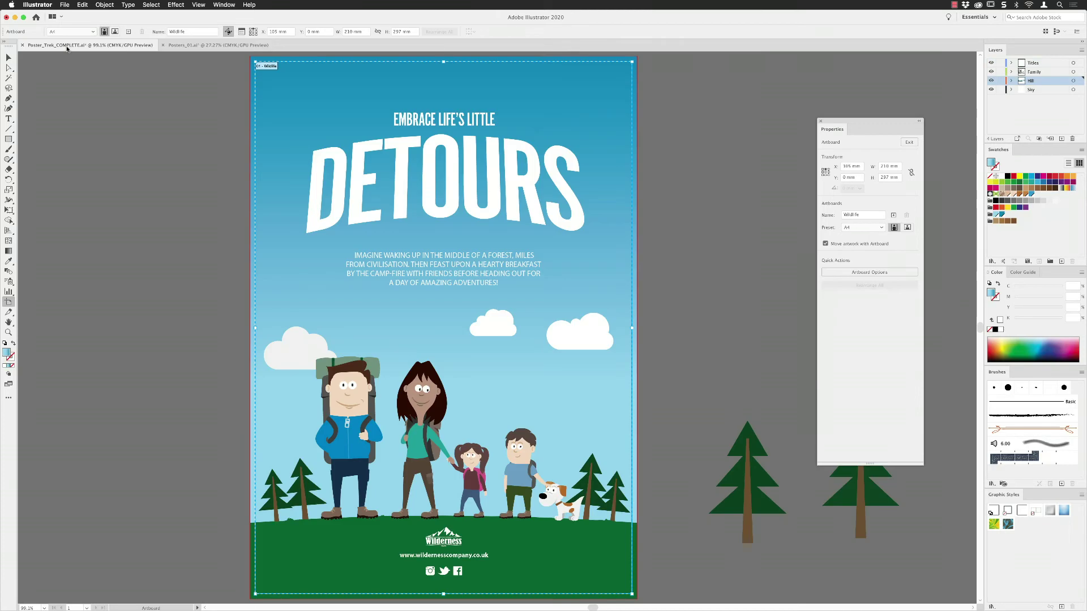
{"action": "key", "text": "super+minus"}
{"action": "key", "text": "super+minus"}
{"action": "key", "text": "super+minus"}
{"action": "key", "text": "super+minus"}
{"action": "key", "text": "super+minus"}
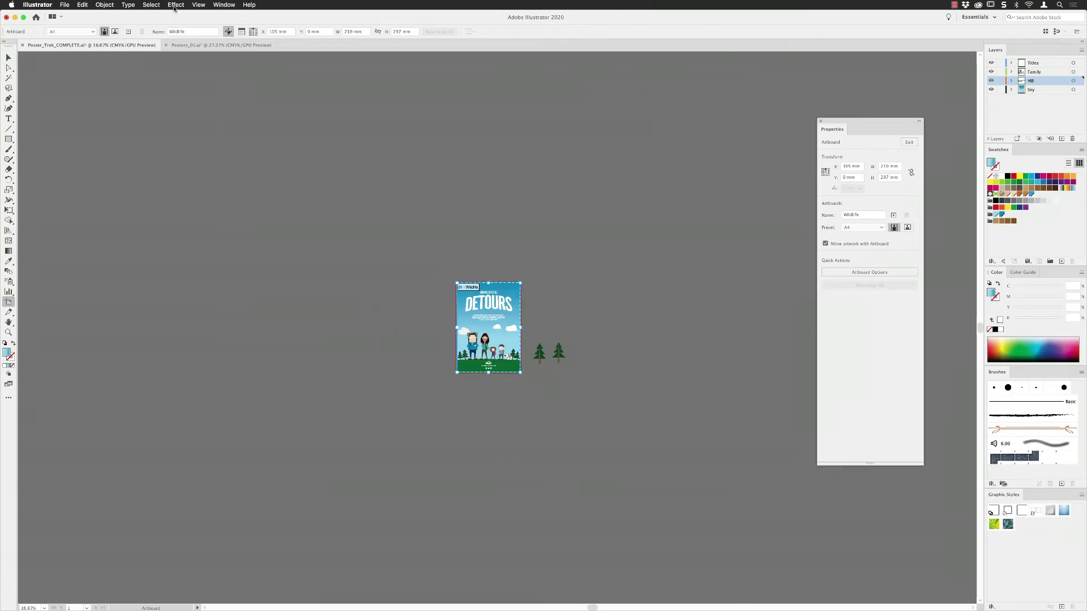
{"action": "left_click", "coordinate": [82, 6]}
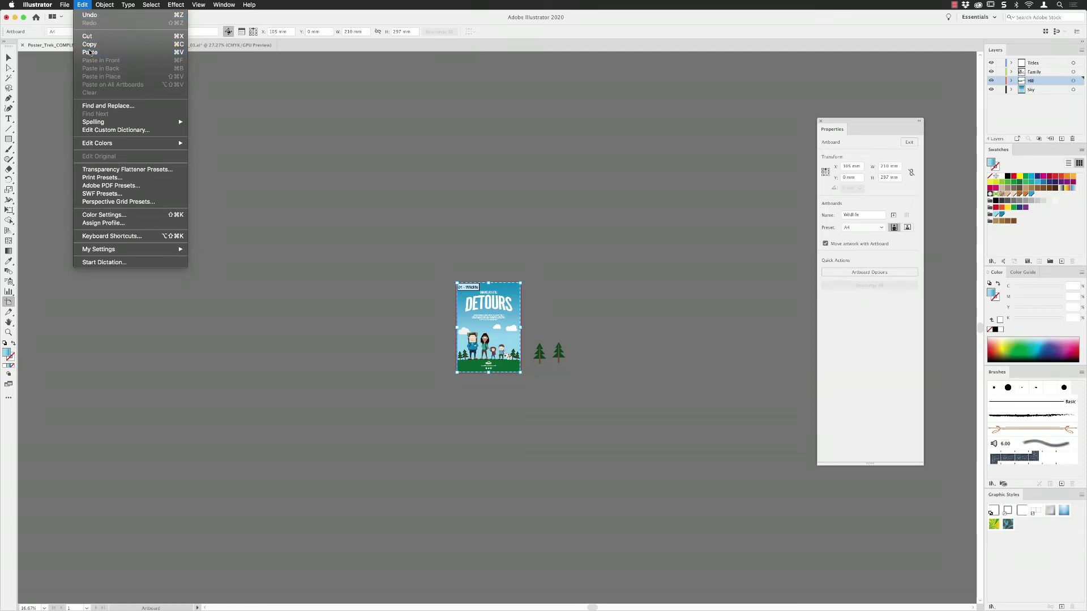
{"action": "left_click", "coordinate": [89, 52]}
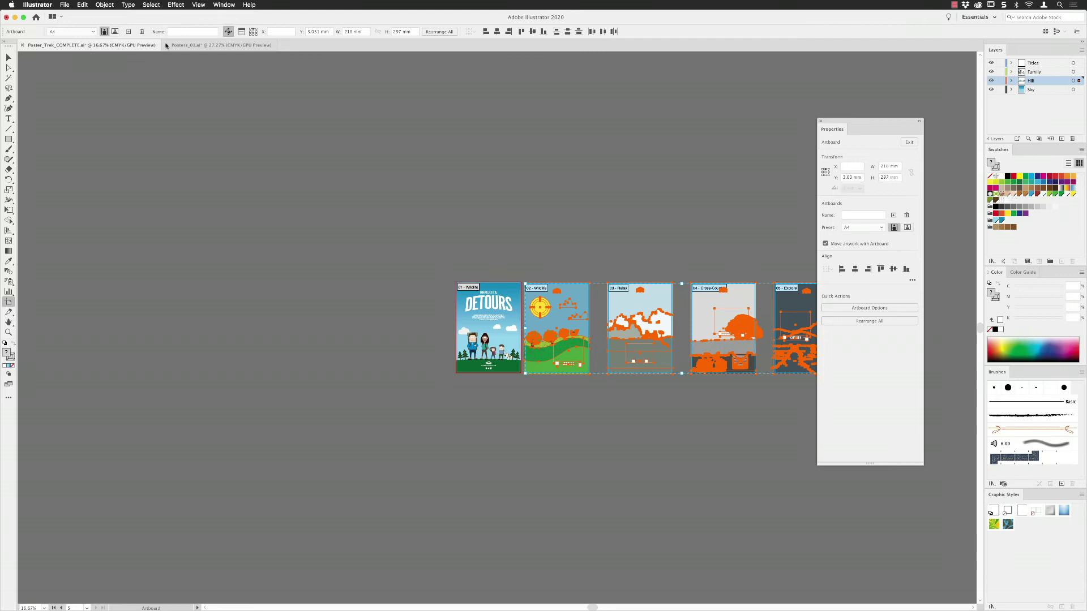
{"action": "key", "text": "space"}
{"action": "left_click_drag", "start_coordinate": [603, 264], "coordinate": [454, 261]}
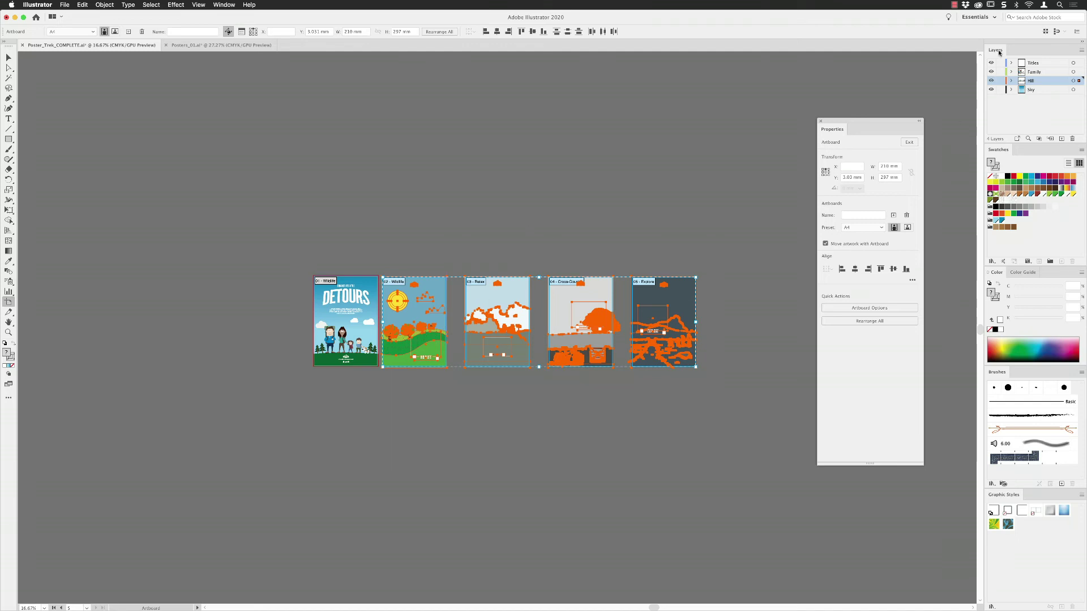
{"action": "left_click", "coordinate": [1082, 50]}
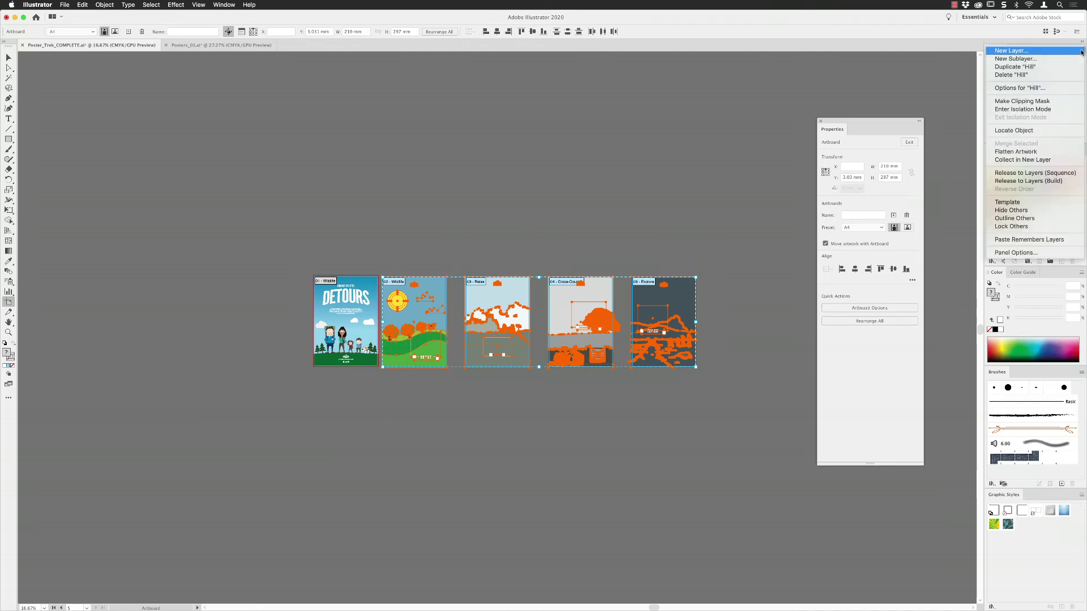
{"action": "left_click", "coordinate": [1041, 240]}
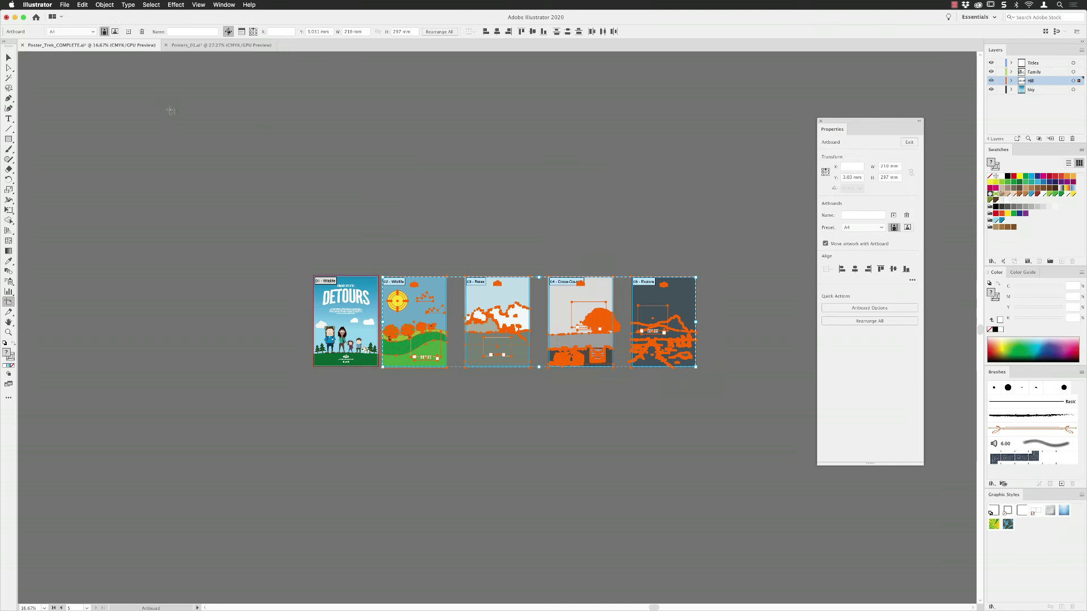
Step: In Posters_01.ai, rename the eleventh DETOURS artboard from 'Wildlife' to 'Trek Summer'
{"action": "left_click", "coordinate": [200, 47]}
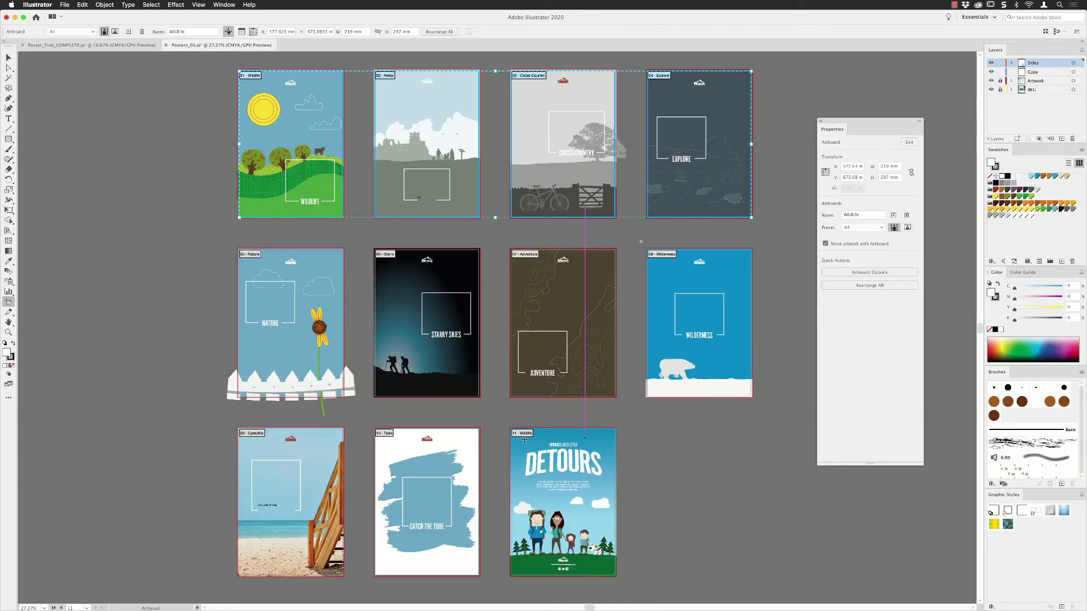
{"action": "left_click", "coordinate": [585, 437]}
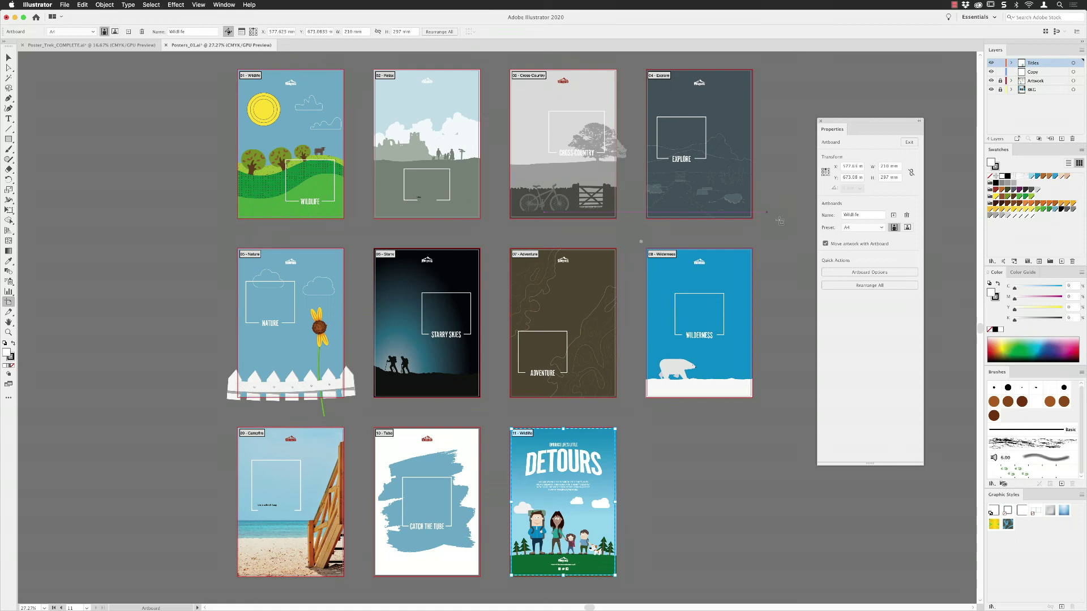
{"action": "left_click", "coordinate": [866, 215]}
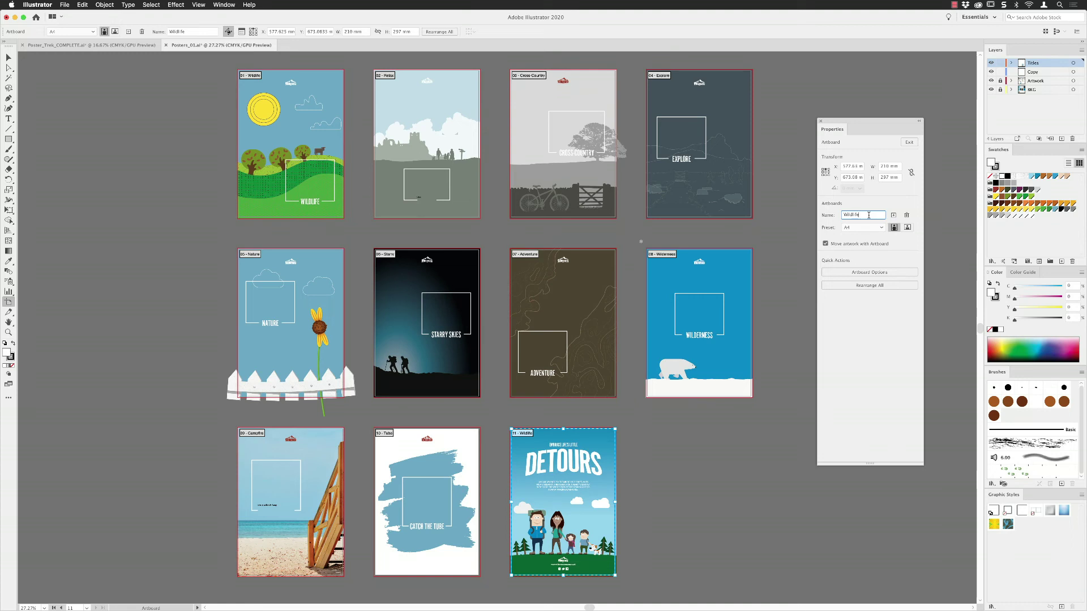
{"action": "double_click", "coordinate": [869, 215]}
{"action": "type", "text": "Tr"}
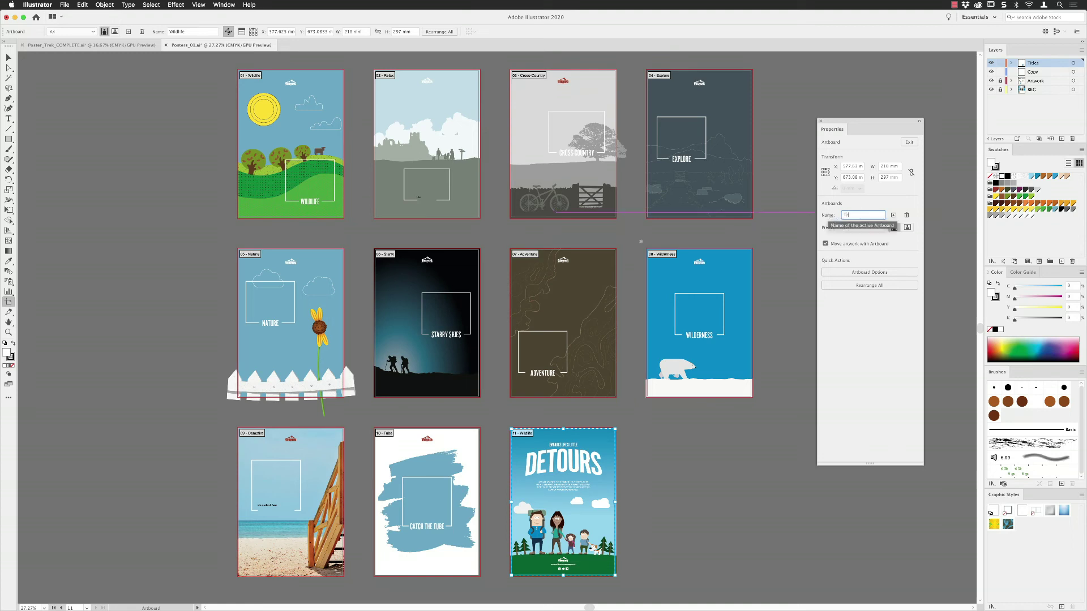
{"action": "type", "text": "ek Summer"}
{"action": "key", "text": "Return"}
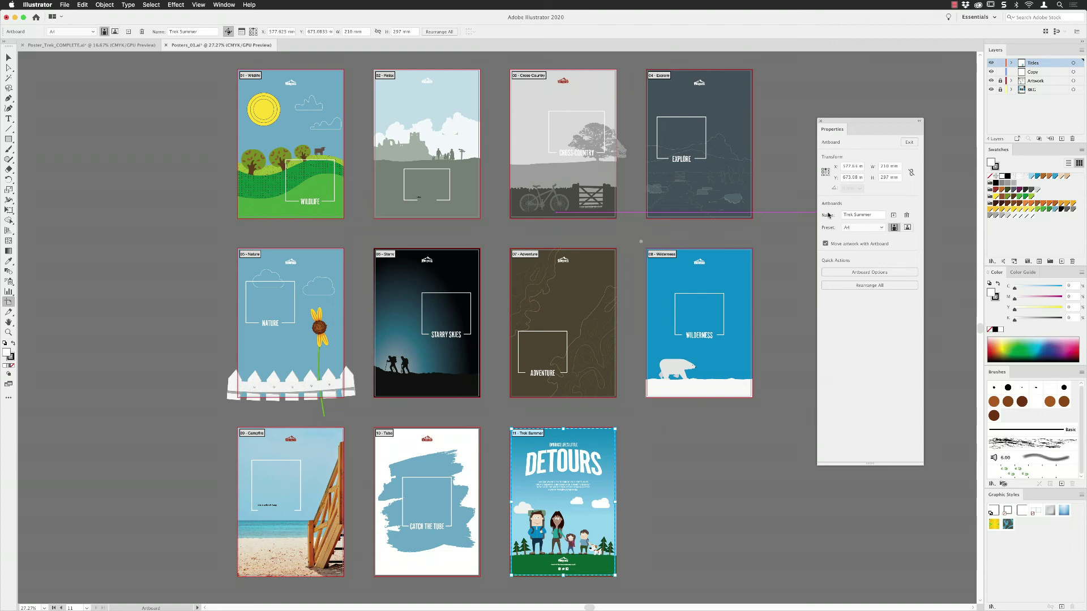
{"action": "left_click", "coordinate": [34, 4]}
{"action": "mouse_move", "coordinate": [40, 28]}
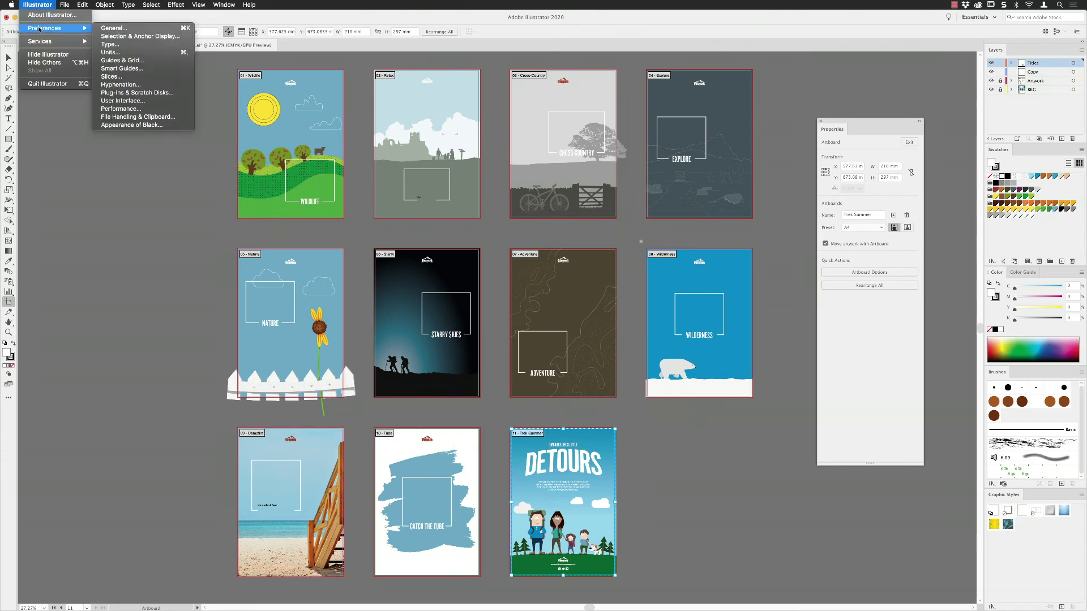
{"action": "left_click", "coordinate": [120, 37]}
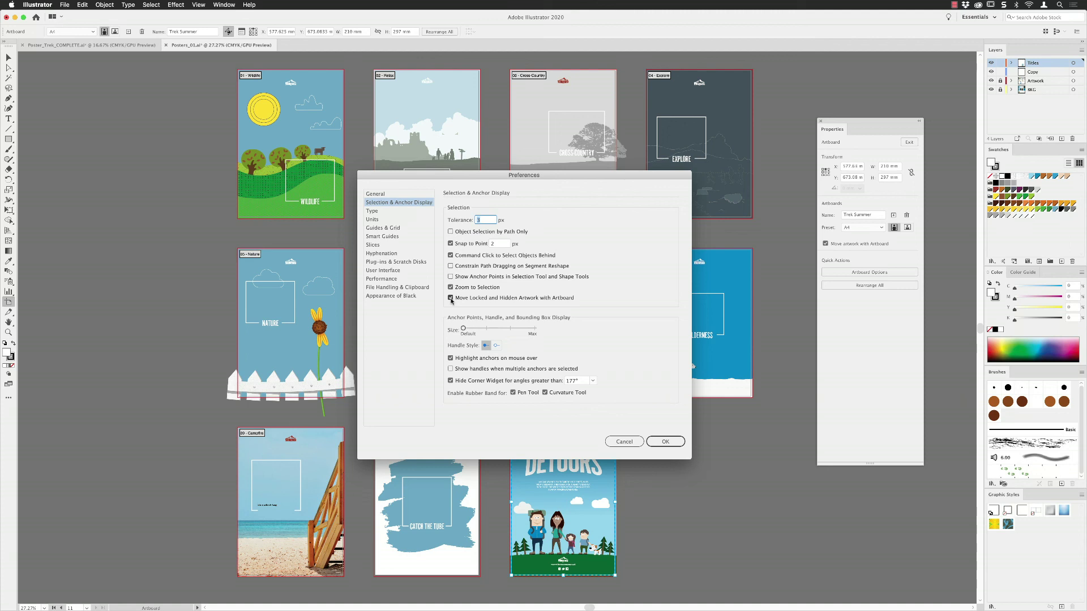
{"action": "left_click", "coordinate": [665, 441]}
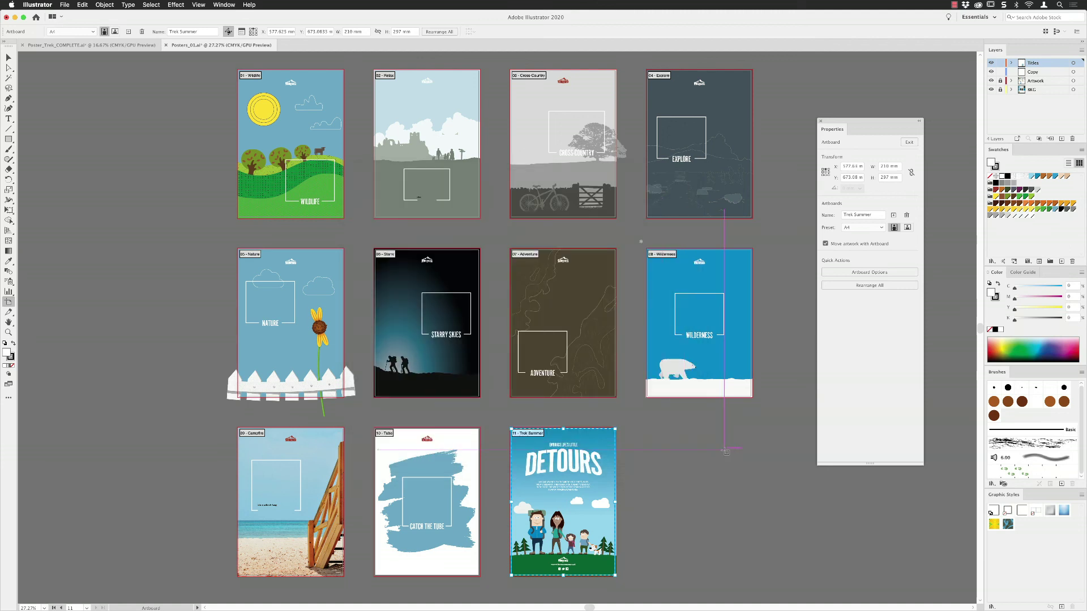